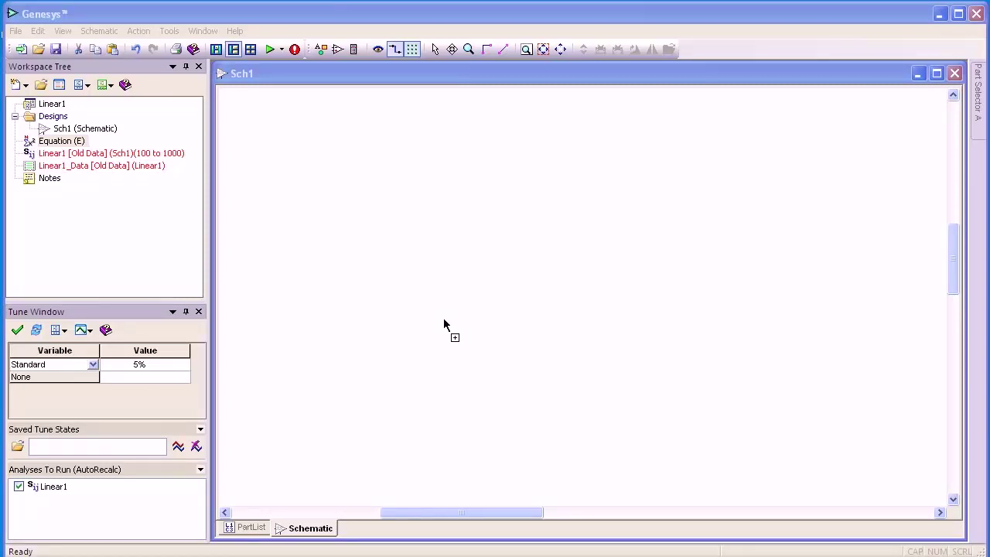
Place an inductor on the empty schematic and set its inductance to 25 nH
{"action": "left_click", "coordinate": [405, 294]}
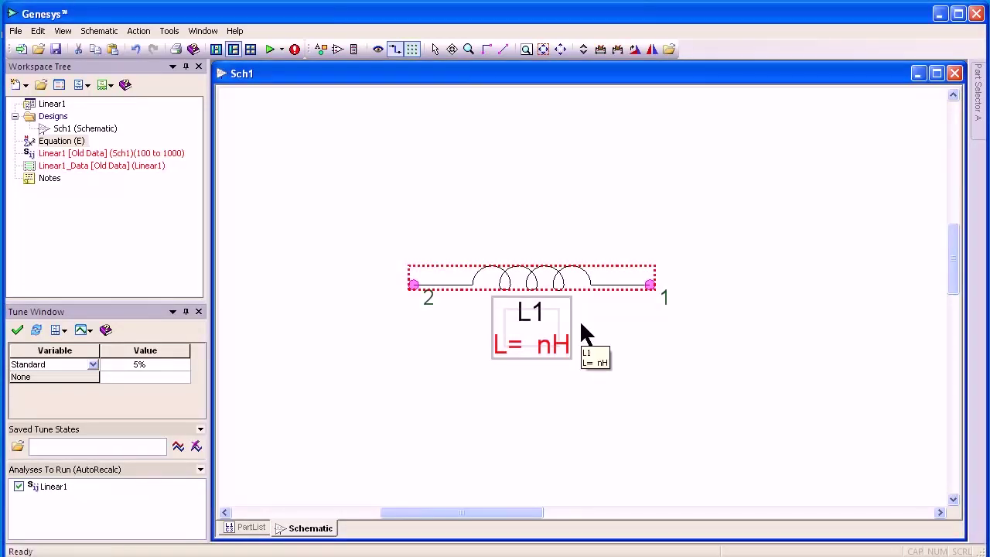
{"action": "double_click", "coordinate": [527, 341]}
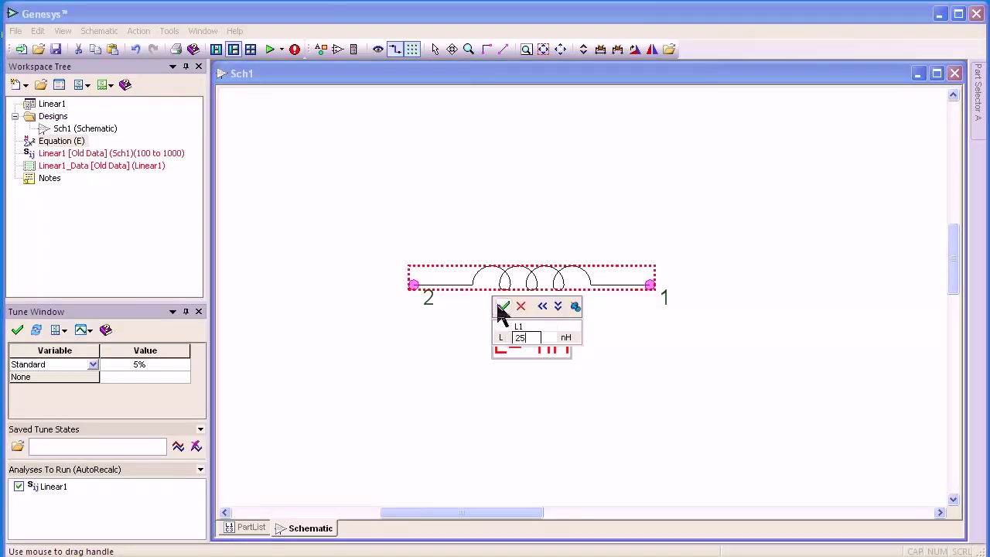
{"action": "left_click", "coordinate": [503, 307]}
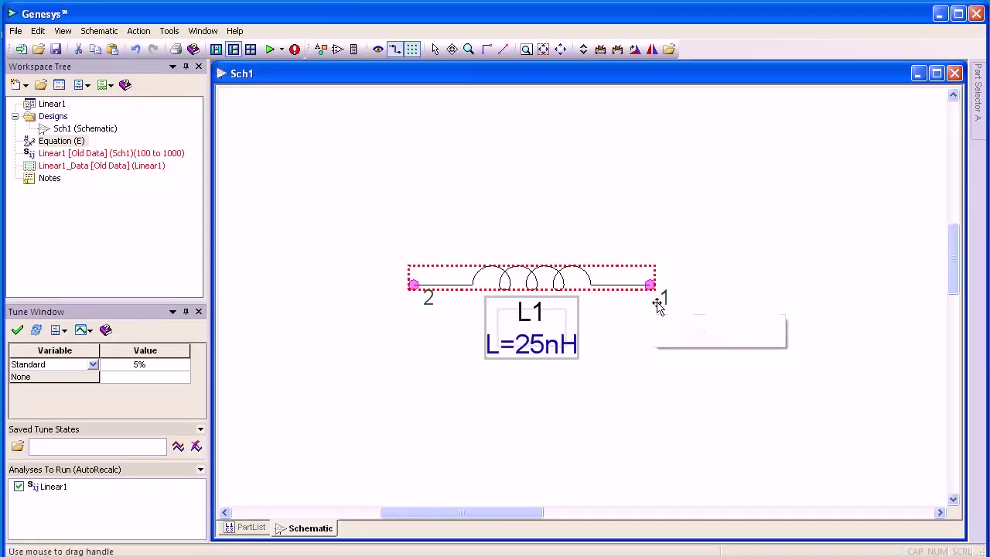
Attach a vertical shunt capacitor to the inductor's right end and set its capacitance to 25 pF
{"action": "left_click", "coordinate": [674, 319]}
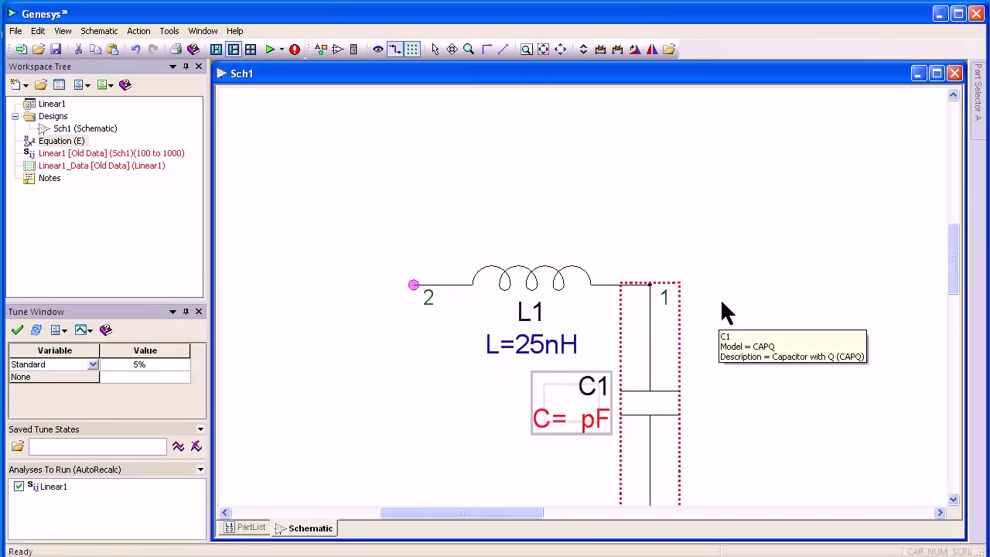
{"action": "left_click", "coordinate": [569, 414]}
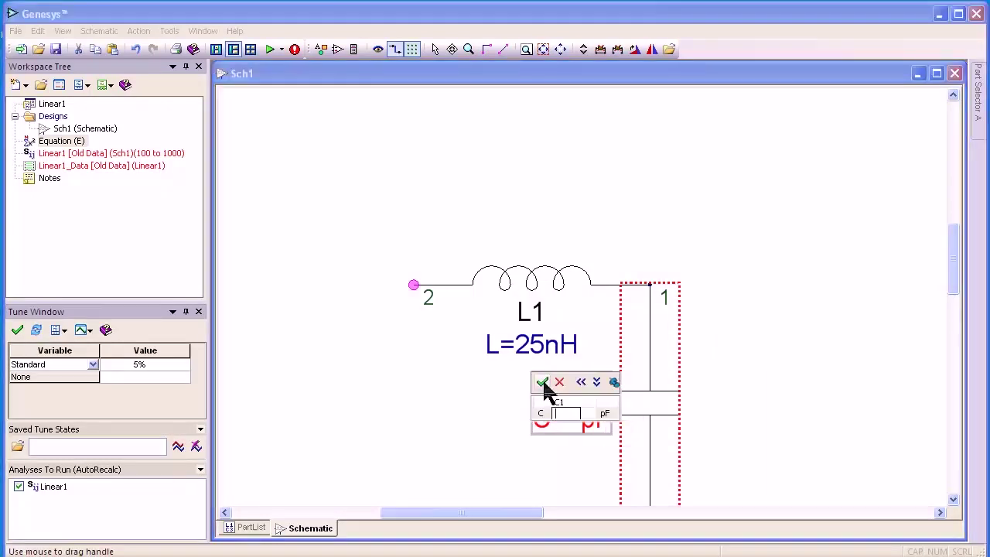
{"action": "type", "text": "25"}
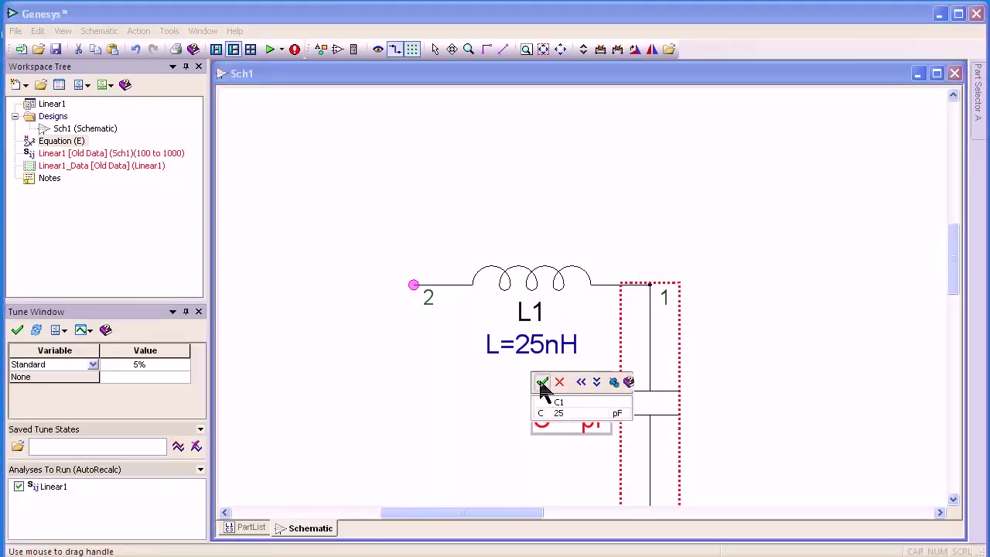
{"action": "left_click", "coordinate": [542, 382]}
Duplicate the 25 nH inductor and connect the copy in series on the other side of the capacitor junction
{"action": "left_click", "coordinate": [531, 279]}
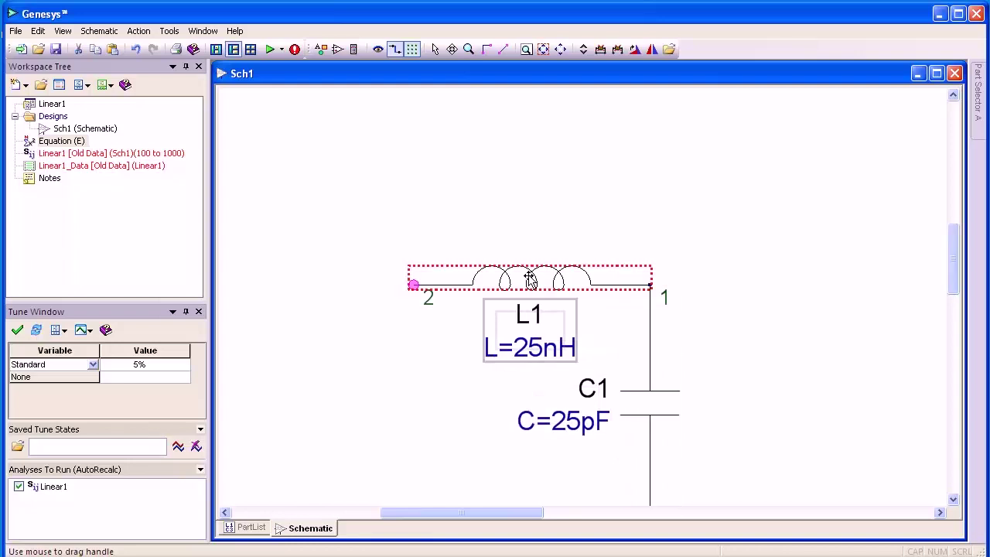
{"action": "left_click_drag", "start_coordinate": [530, 280], "coordinate": [648, 279]}
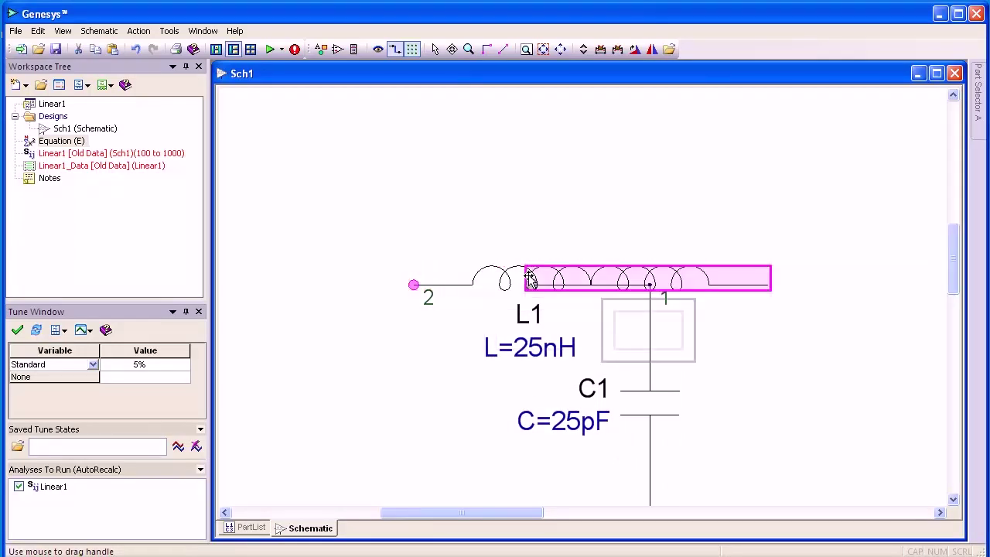
{"action": "mouse_move", "coordinate": [530, 280]}
{"action": "left_mouse_down"}
{"action": "mouse_move", "coordinate": [707, 265]}
{"action": "mouse_move", "coordinate": [735, 289]}
{"action": "mouse_move", "coordinate": [649, 288]}
{"action": "left_mouse_up"}
{"action": "key", "text": "r"}
{"action": "key", "text": "r"}
{"action": "key", "text": "r"}
{"action": "key", "text": "r"}
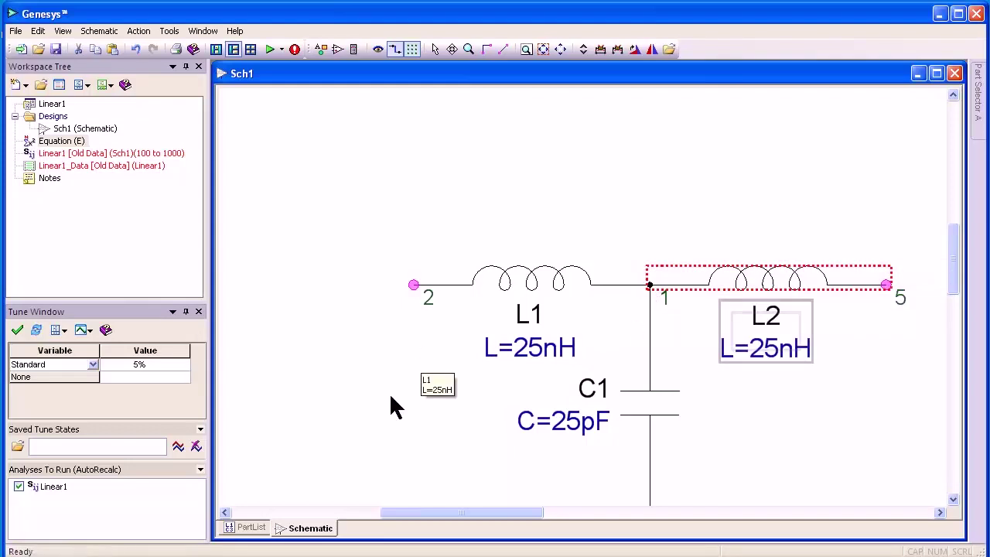
Place an input port at the open end of L1 and an output port at the open end of L2
{"action": "key", "text": "p"}
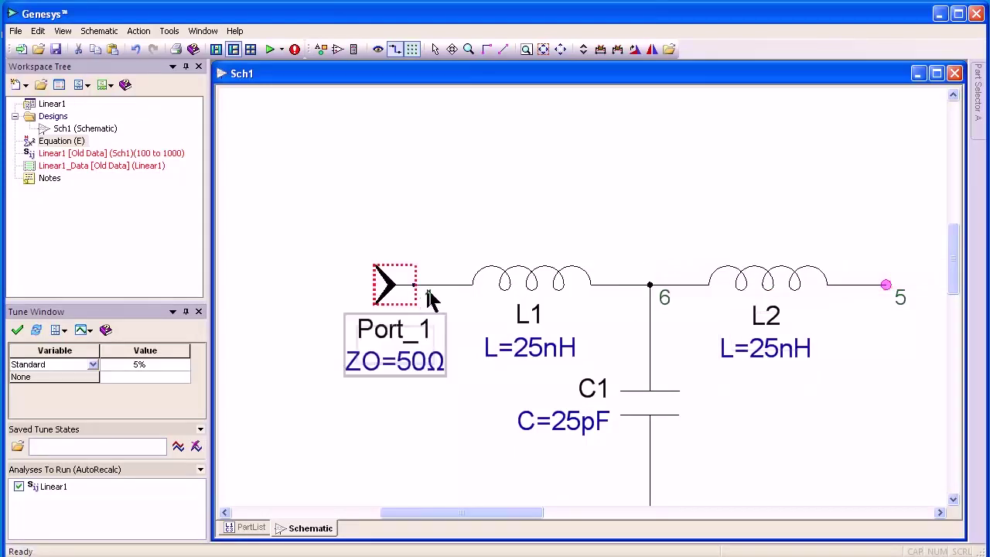
{"action": "key", "text": "p"}
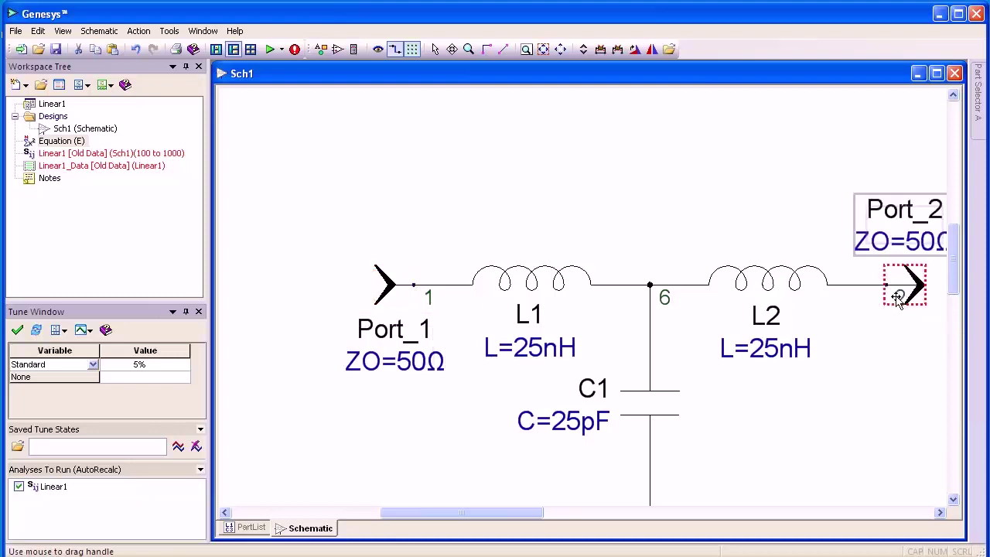
{"action": "key", "text": "ctrl+f"}
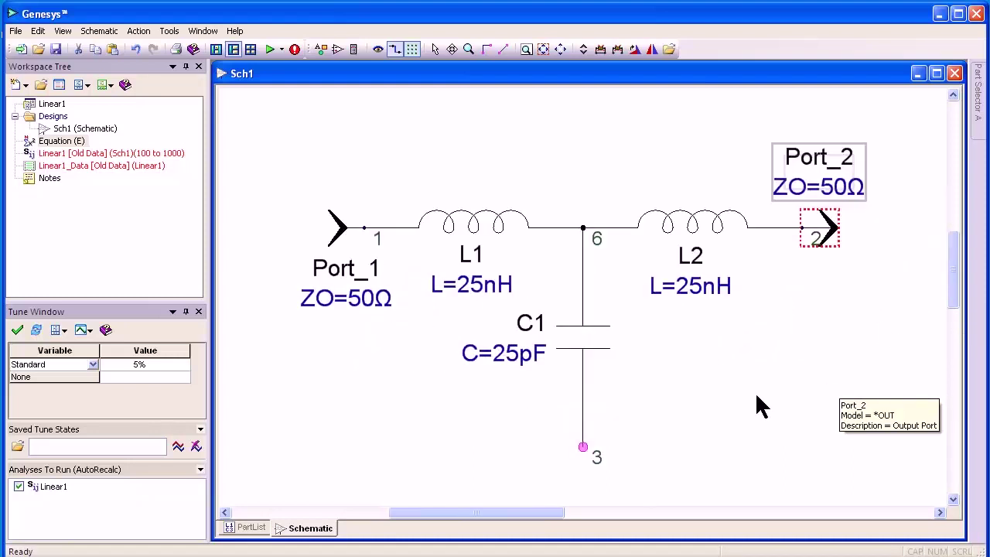
Connect a ground to the capacitor's free end and run the linear analysis
{"action": "key", "text": "g"}
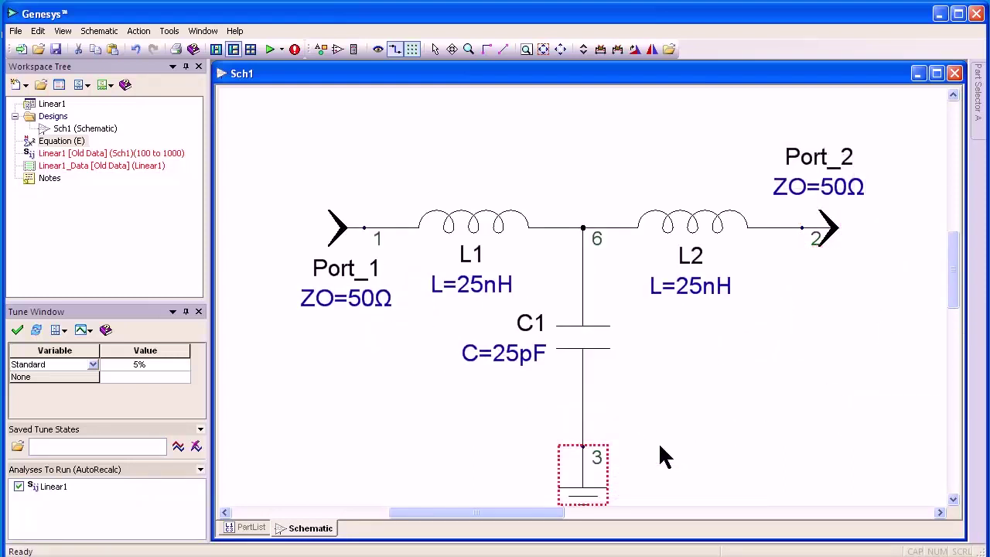
{"action": "key", "text": "ctrl+f"}
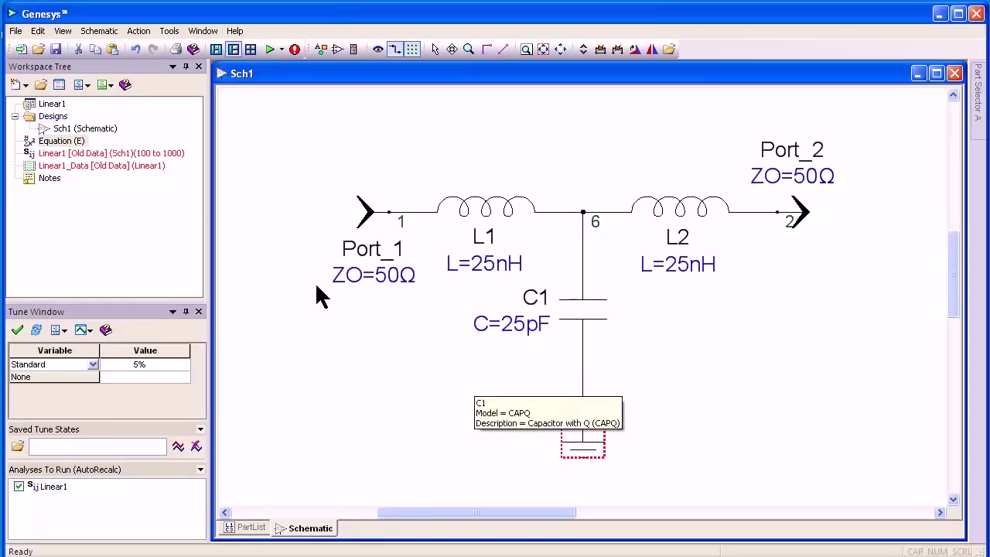
{"action": "left_click", "coordinate": [269, 51]}
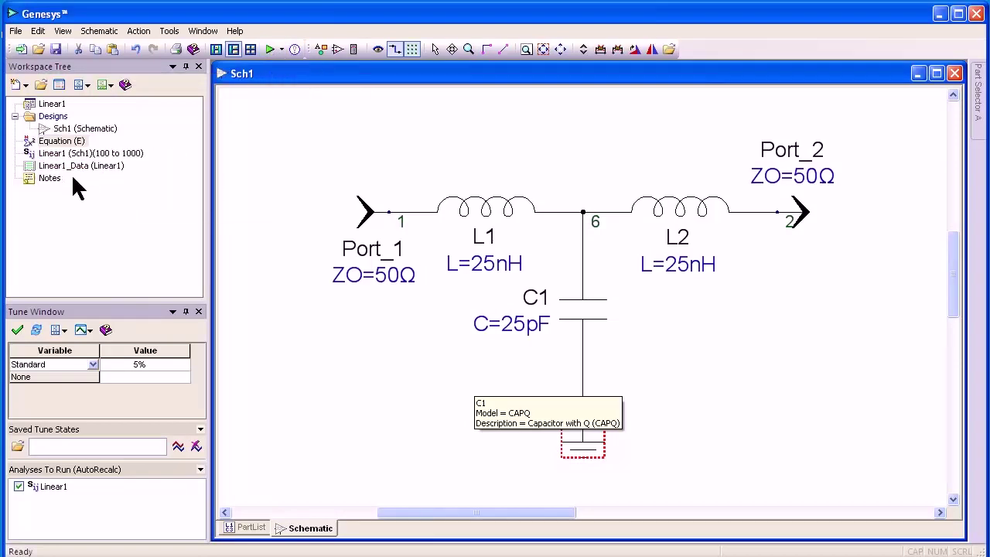
Add a new graph of S[2,1] from the output port and tile it side by side with the schematic, fitted to its window
{"action": "right_click", "coordinate": [777, 216]}
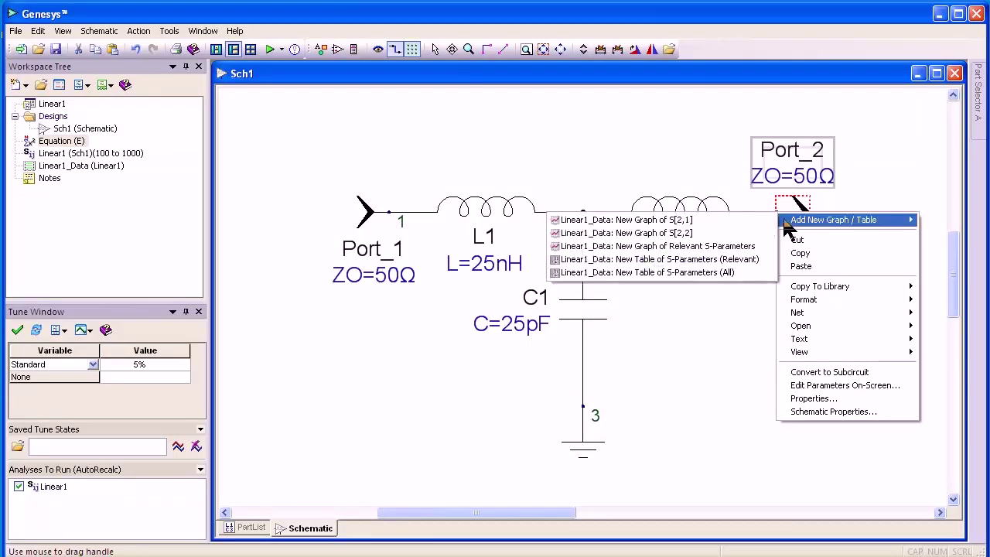
{"action": "left_click", "coordinate": [755, 224]}
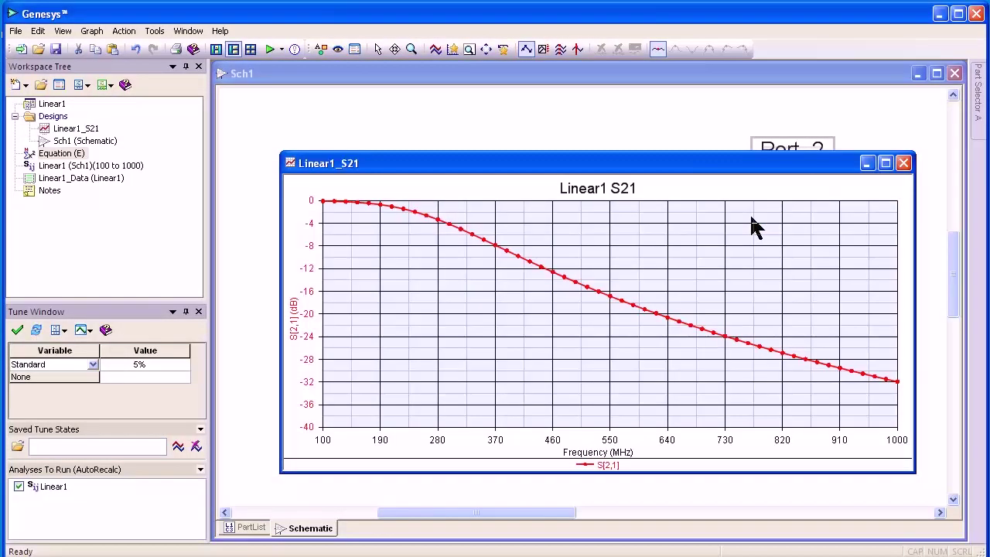
{"action": "left_click", "coordinate": [188, 31]}
{"action": "left_click", "coordinate": [202, 60]}
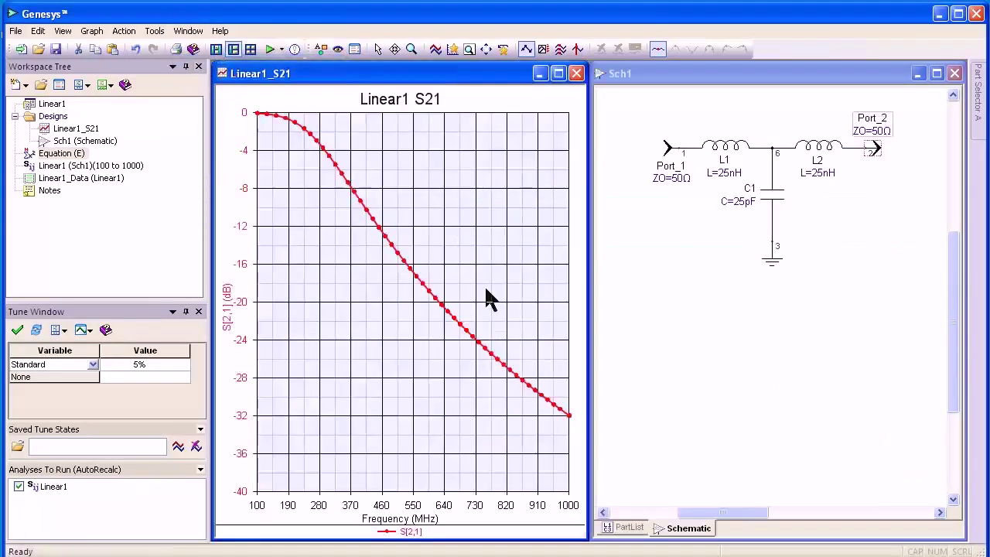
{"action": "left_click", "coordinate": [675, 287]}
{"action": "key", "text": "ctrl+f"}
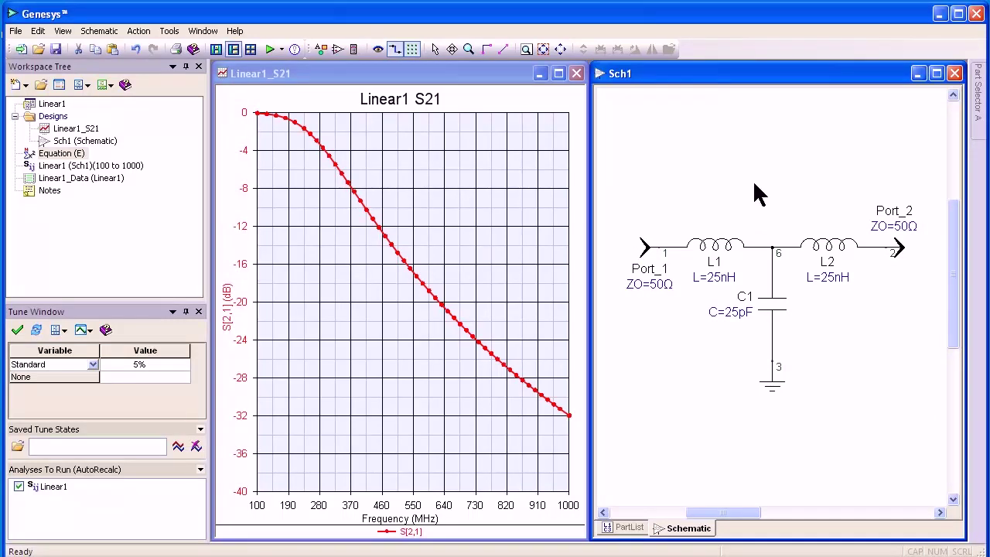
Select all parts of the schematic and make their component values tunable
{"action": "key", "text": "ctrl+a"}
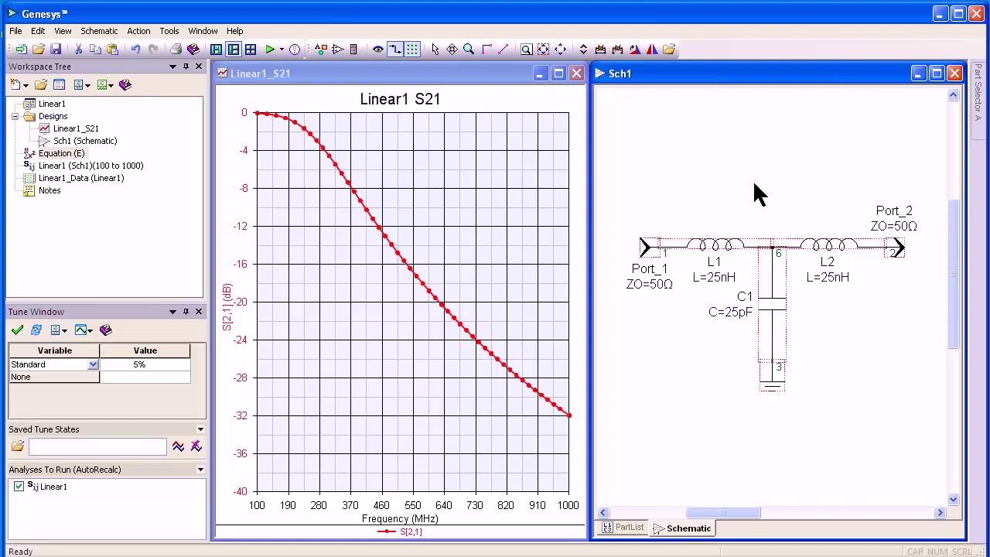
{"action": "left_click", "coordinate": [90, 32]}
{"action": "left_click", "coordinate": [113, 48]}
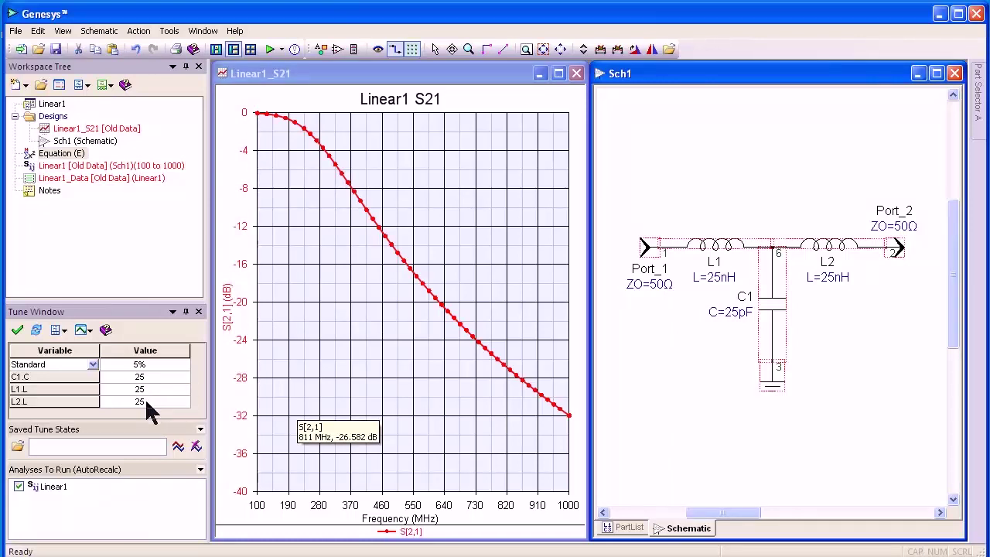
Keep the Standard 5% tuning mode and tune capacitor C1 up to 33 pF
{"action": "left_click", "coordinate": [93, 372]}
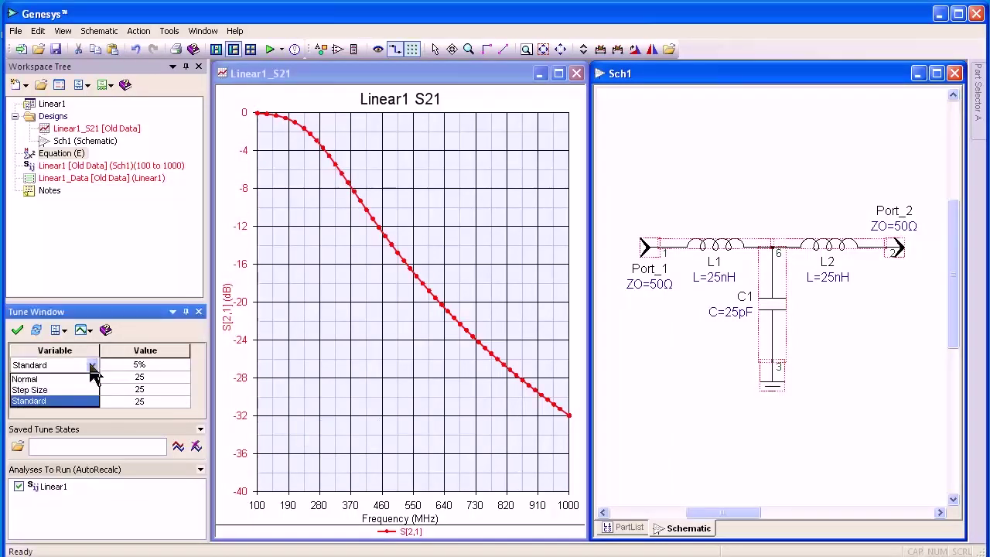
{"action": "left_click", "coordinate": [93, 371]}
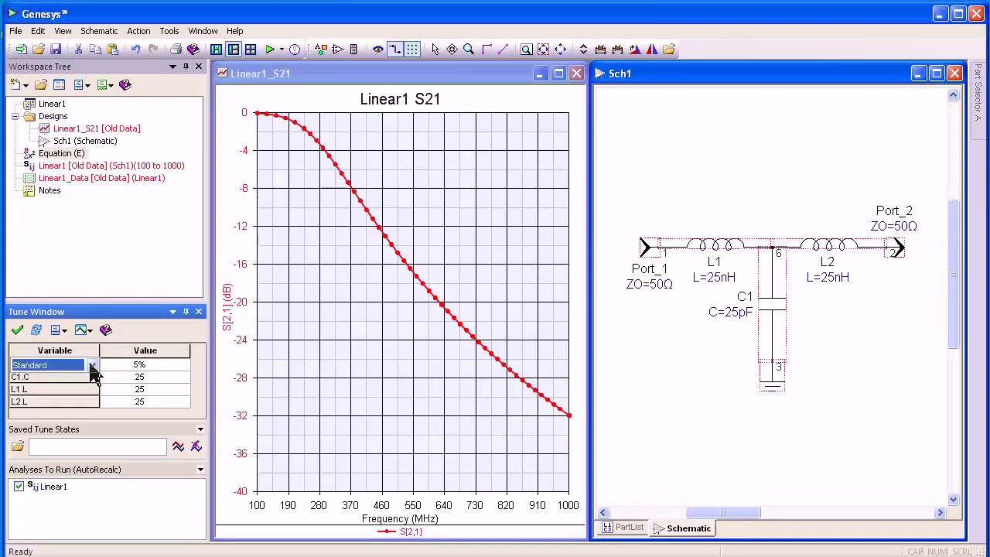
{"action": "left_click", "coordinate": [164, 379]}
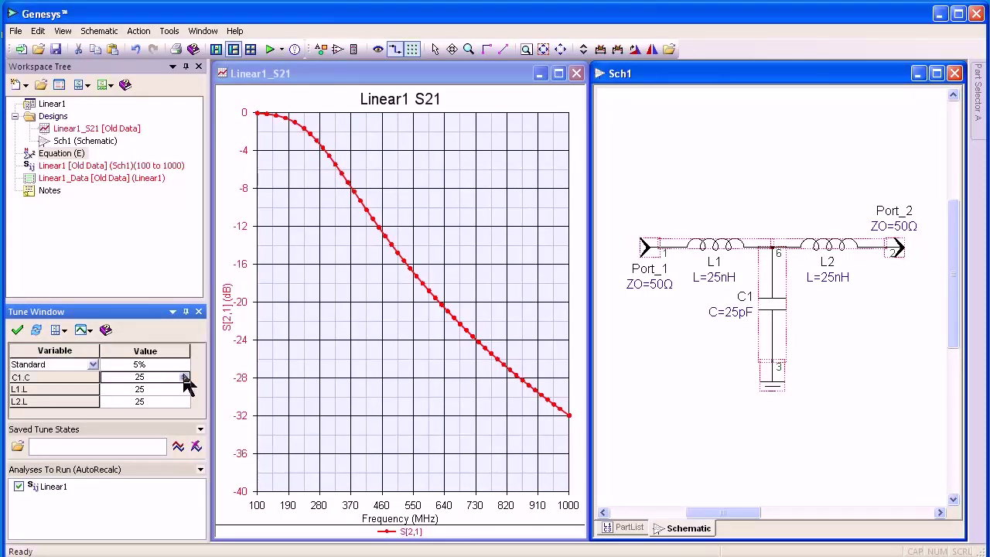
{"action": "left_click", "coordinate": [184, 375]}
{"action": "left_click", "coordinate": [184, 375]}
{"action": "left_click", "coordinate": [184, 375]}
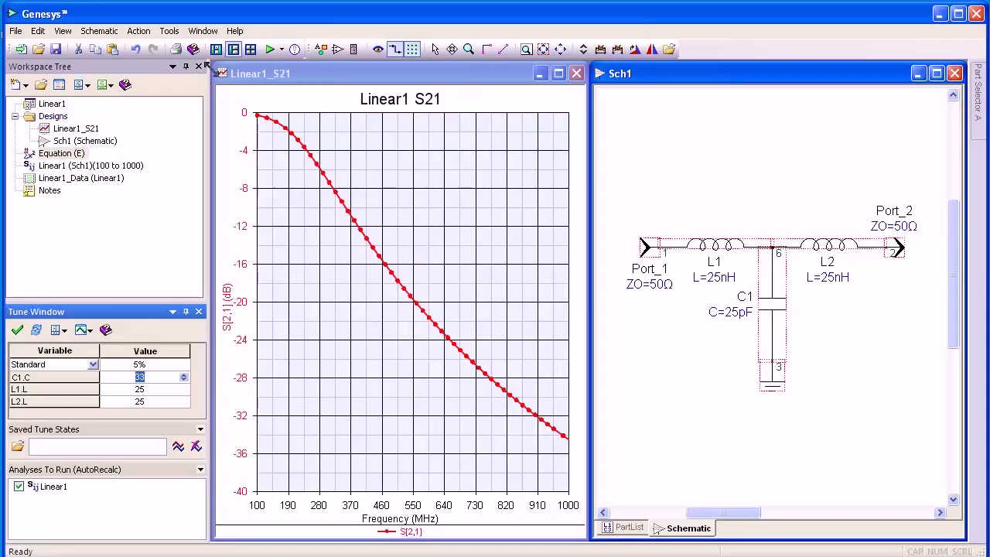
Hold the current S[2,1] response as a reference trace on the graph and tune C1 down to 22 pF
{"action": "left_click", "coordinate": [387, 83]}
{"action": "left_click", "coordinate": [435, 48]}
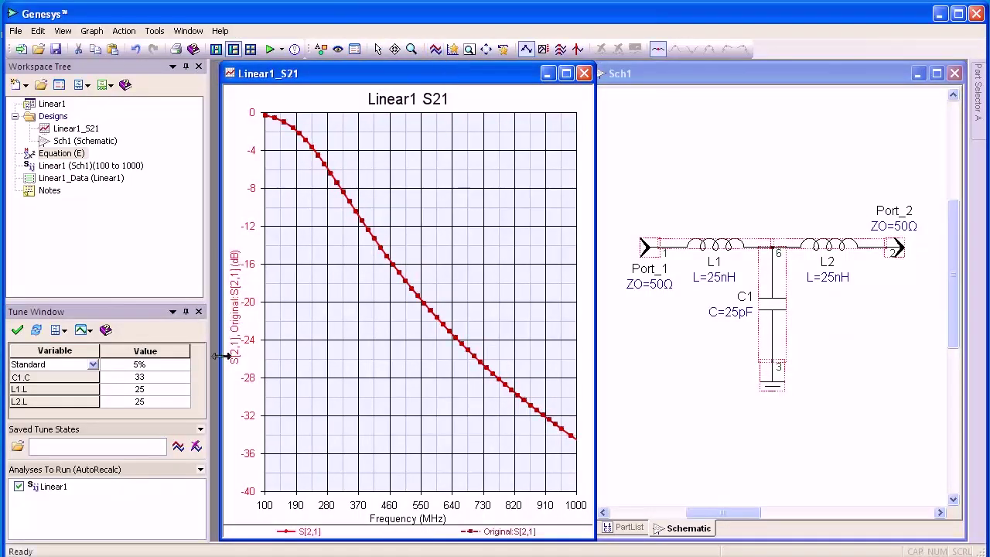
{"action": "left_click", "coordinate": [171, 377]}
{"action": "left_click", "coordinate": [183, 380]}
{"action": "left_click", "coordinate": [184, 380]}
{"action": "left_click", "coordinate": [183, 381]}
{"action": "left_click", "coordinate": [183, 380]}
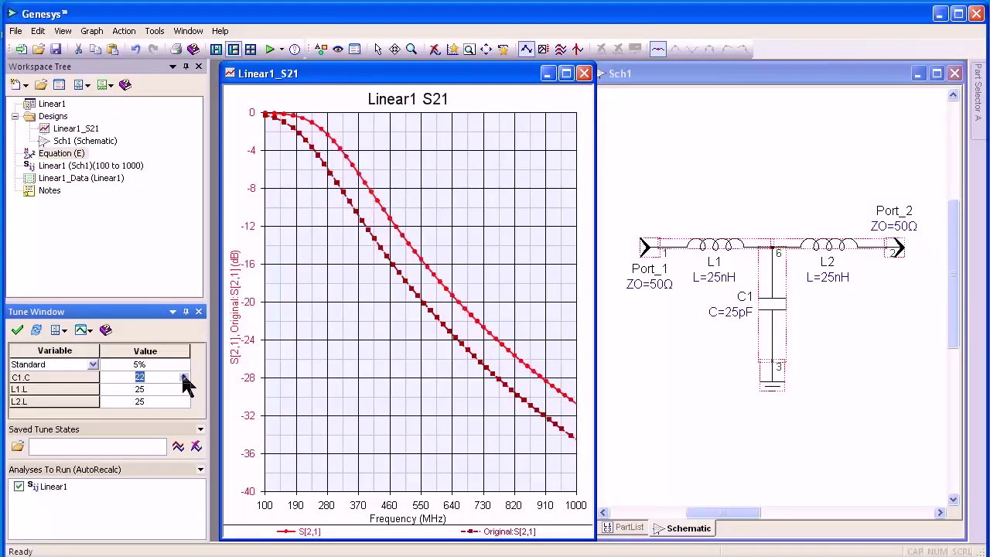
Tune C1 up to 43 pF and back down to 22 pF to compare the response with the reference trace
{"action": "left_click", "coordinate": [183, 375]}
{"action": "left_click", "coordinate": [183, 376]}
{"action": "left_click", "coordinate": [184, 376]}
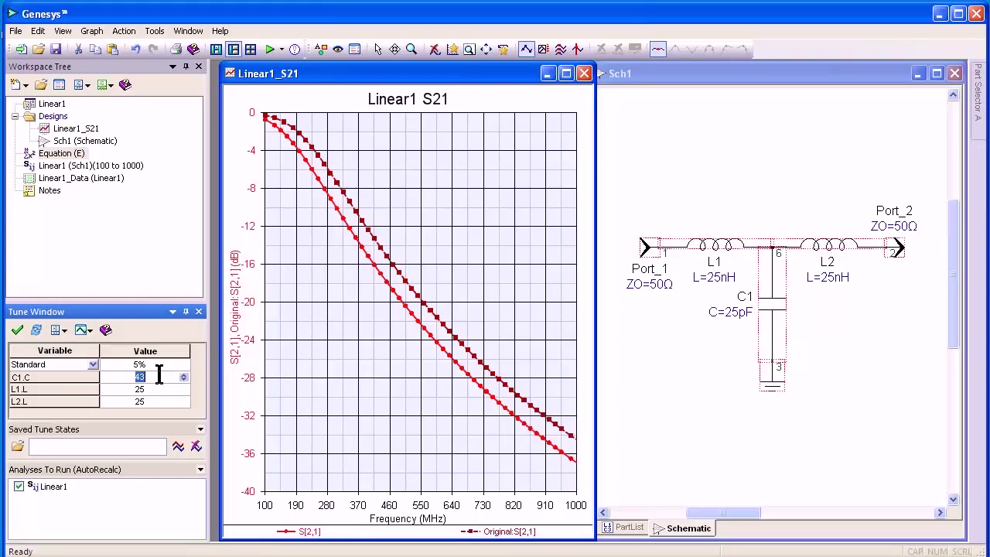
{"action": "scroll", "coordinate": [159, 375], "scroll_direction": "down", "scroll_amount": 5}
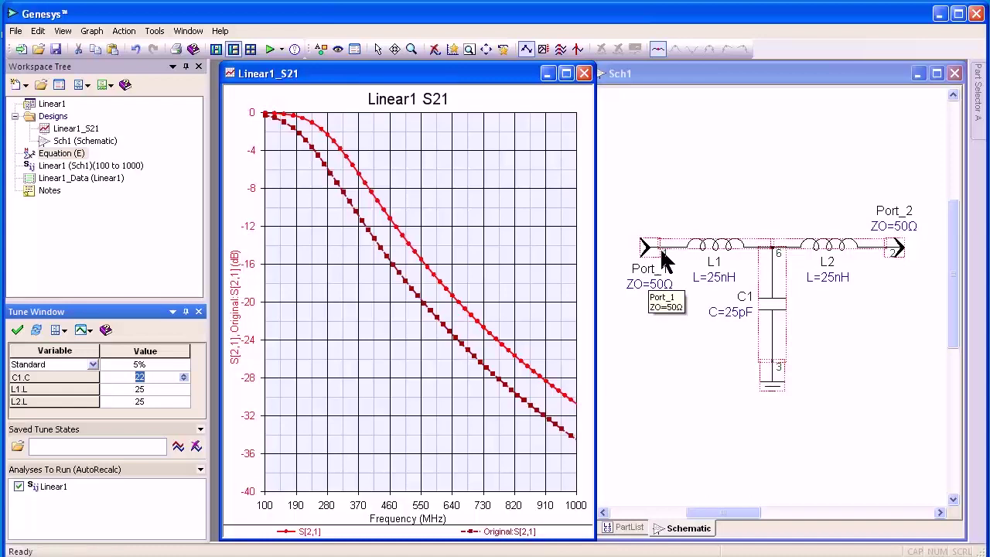
Add a new graph of S[1,1] from the input port of the schematic
{"action": "left_click", "coordinate": [673, 348]}
{"action": "right_click", "coordinate": [656, 246]}
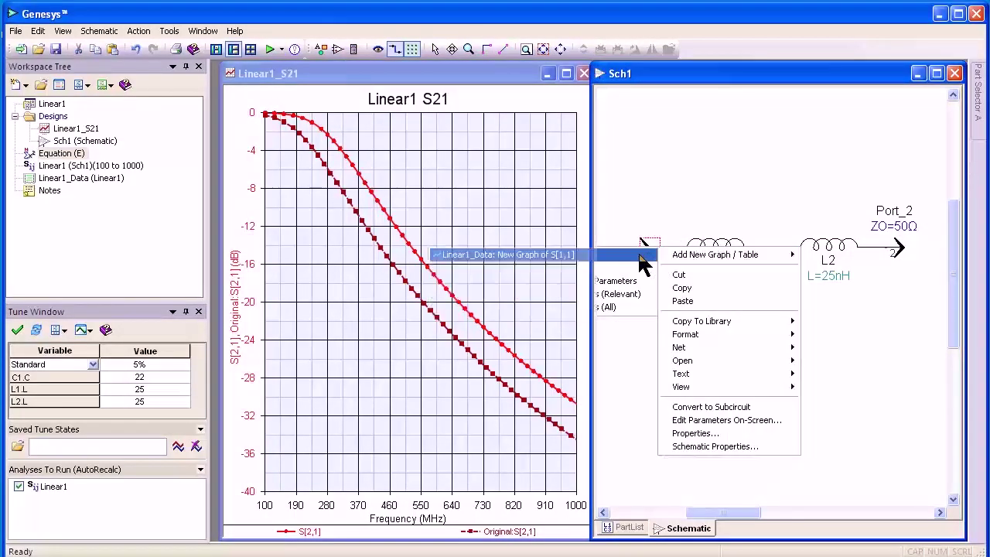
{"action": "left_click", "coordinate": [640, 255]}
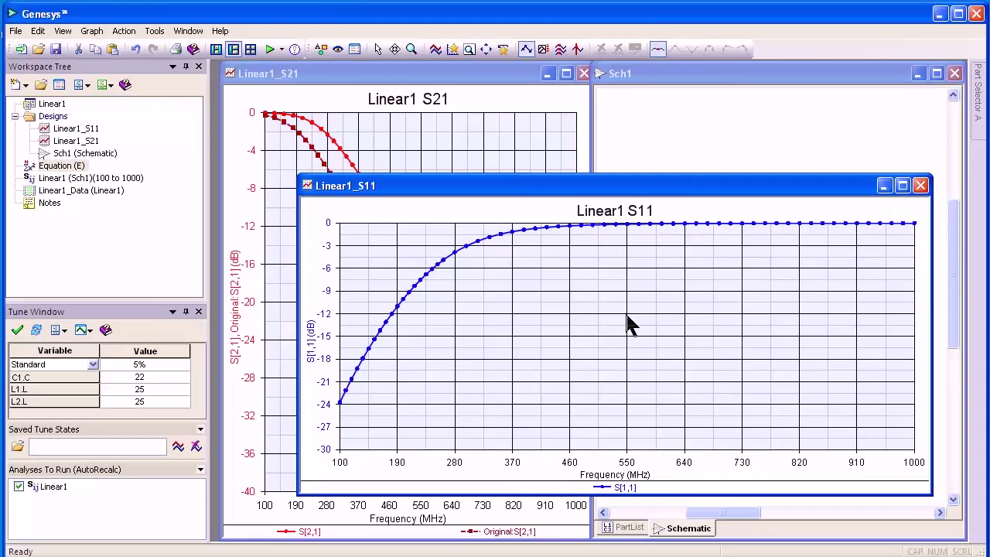
Change the S[1,1] graph's type to Smith Chart
{"action": "double_click", "coordinate": [611, 317]}
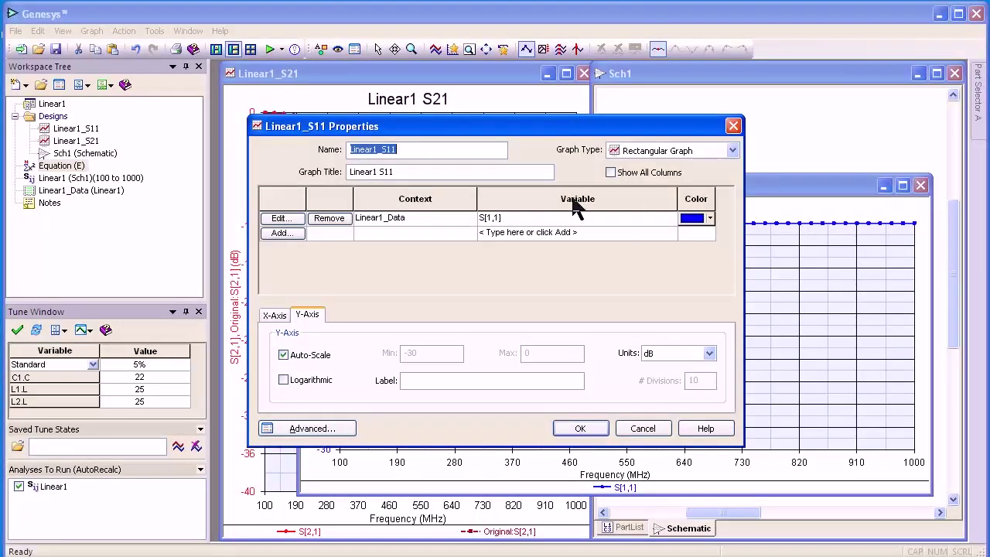
{"action": "left_click", "coordinate": [731, 150]}
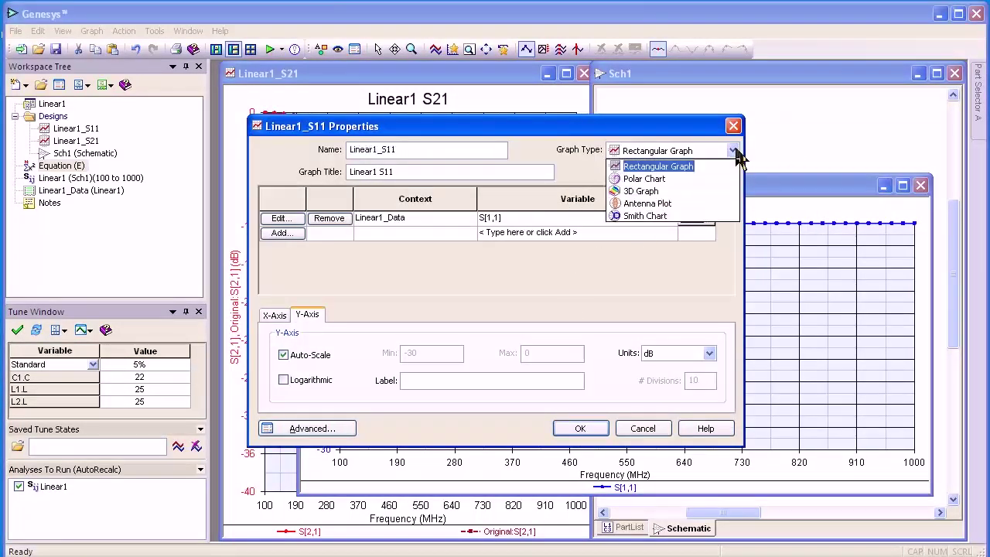
{"action": "left_click", "coordinate": [700, 215]}
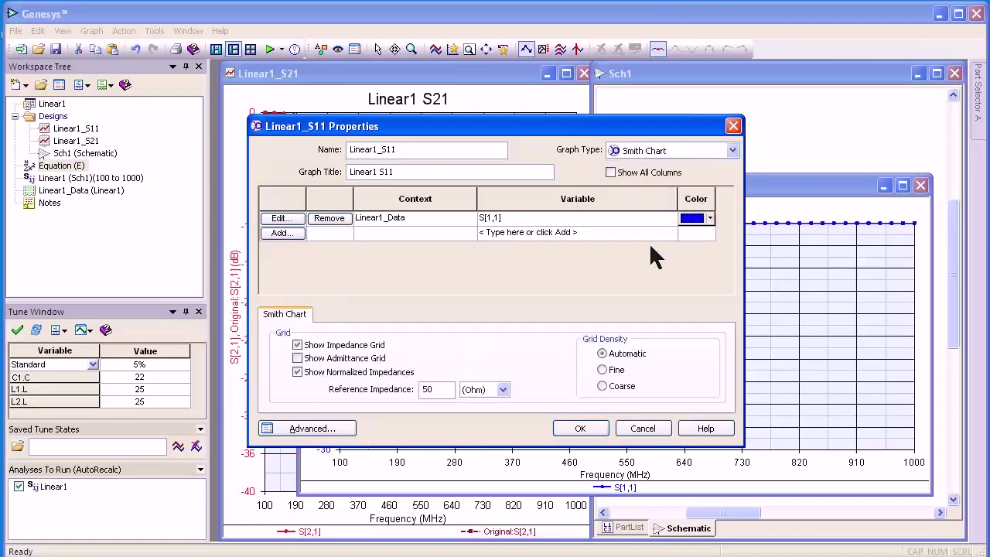
{"action": "left_click", "coordinate": [594, 429]}
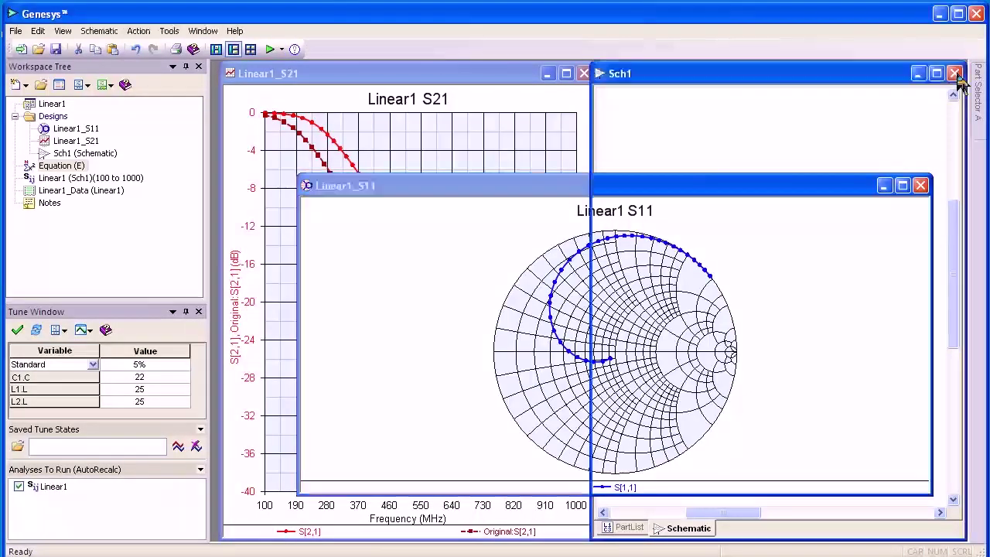
Close the schematic window and tile the S11 and S21 graphs vertically
{"action": "left_click", "coordinate": [954, 73]}
{"action": "left_click", "coordinate": [188, 31]}
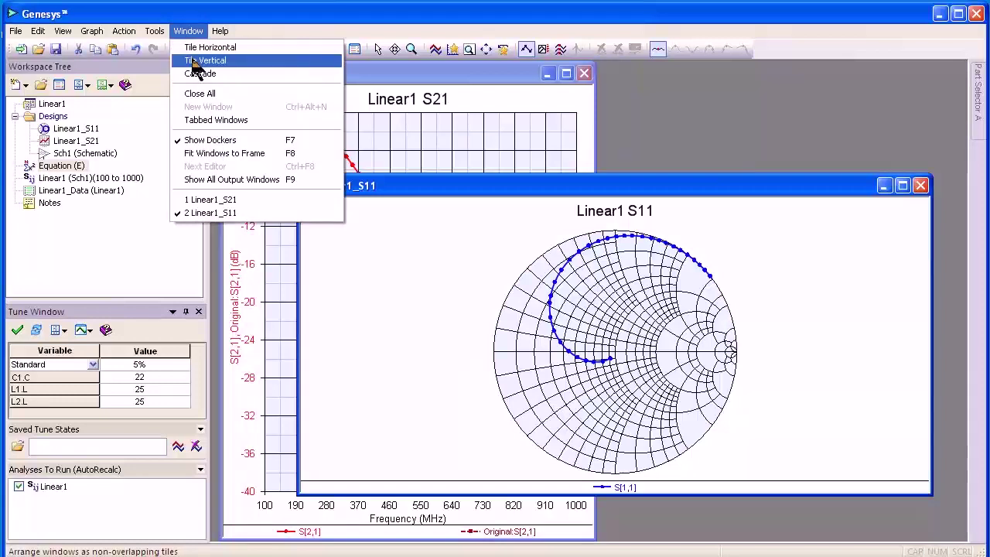
{"action": "left_click", "coordinate": [197, 59]}
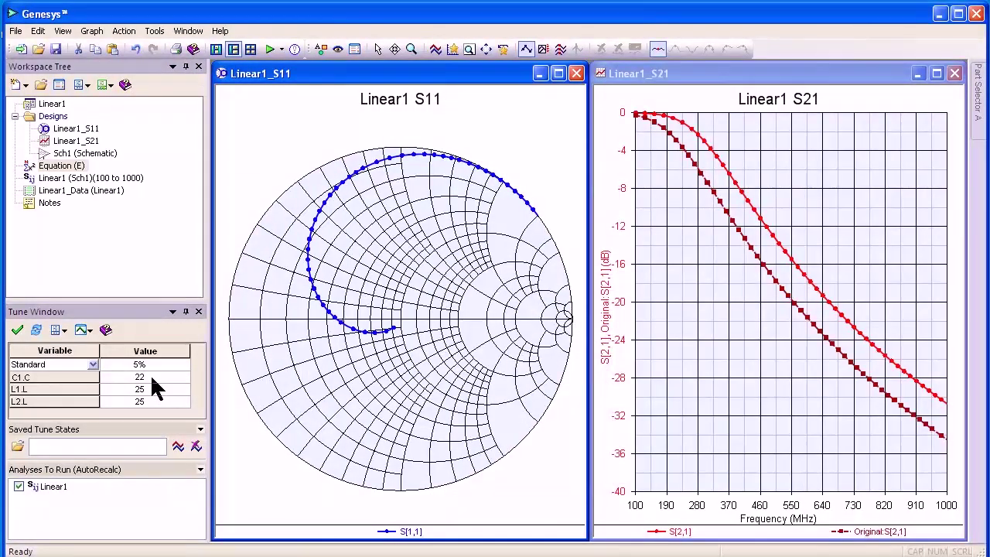
Tune C1 up past 39 pF and back down to 24 pF to compare the Smith chart and S[2,1] responses
{"action": "left_click", "coordinate": [177, 378]}
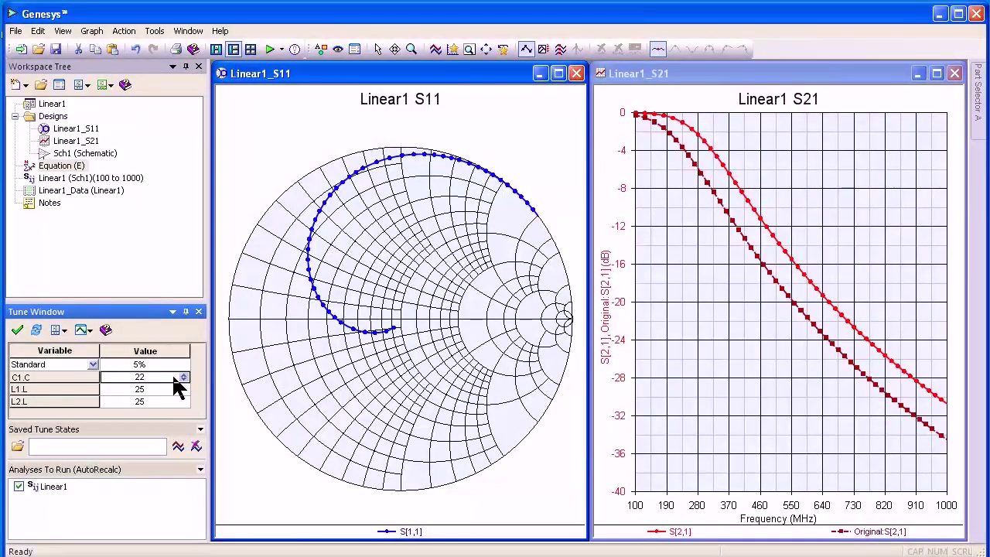
{"action": "left_click", "coordinate": [183, 374]}
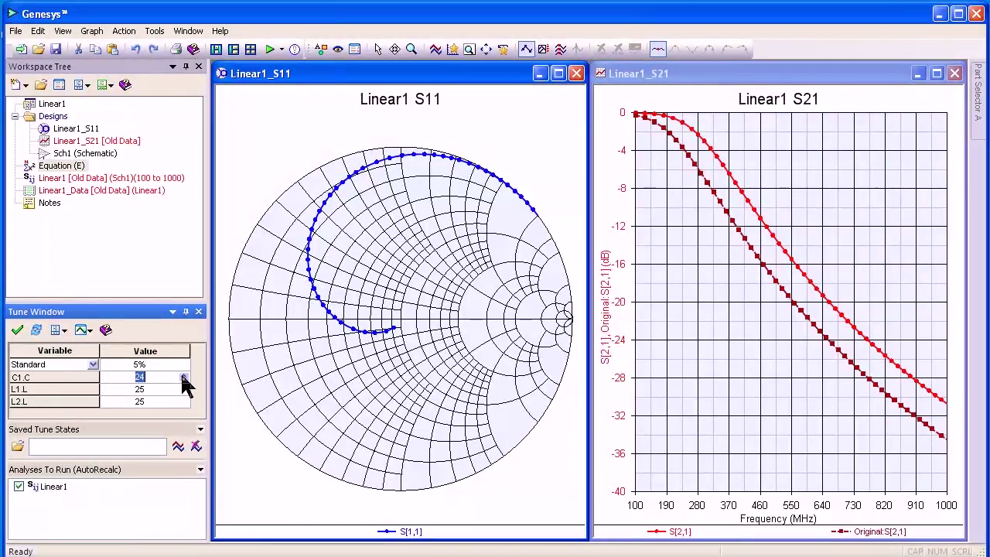
{"action": "left_click", "coordinate": [184, 375]}
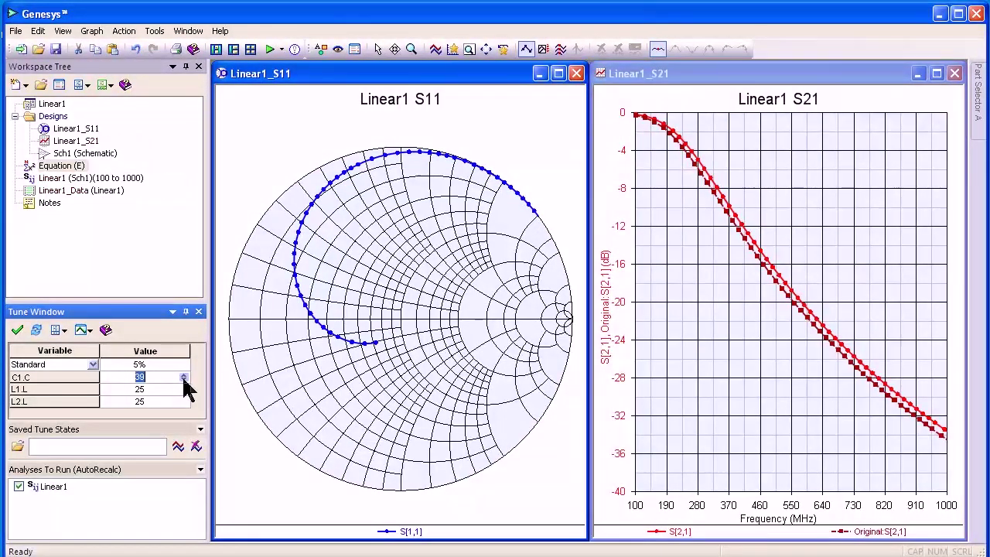
{"action": "left_click", "coordinate": [184, 380]}
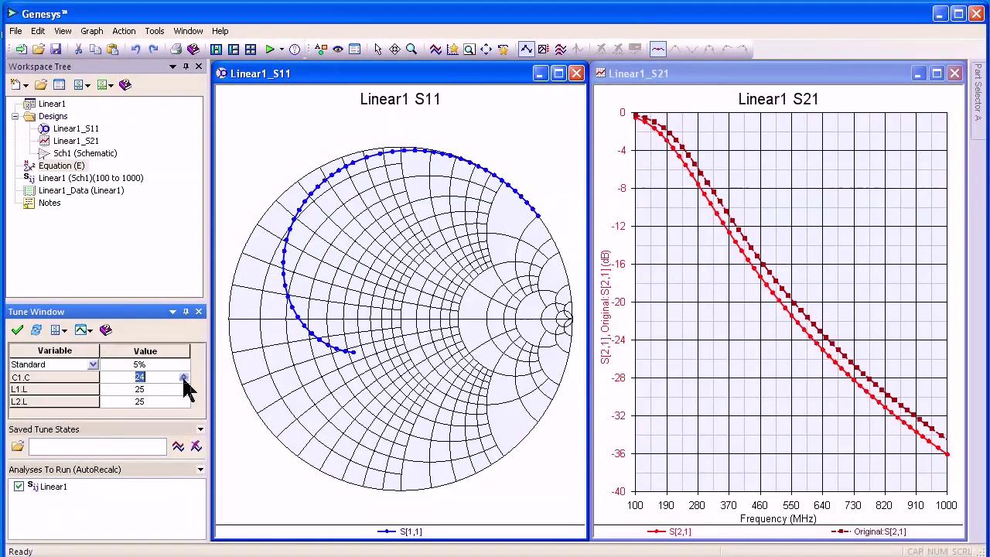
{"action": "left_click", "coordinate": [184, 380]}
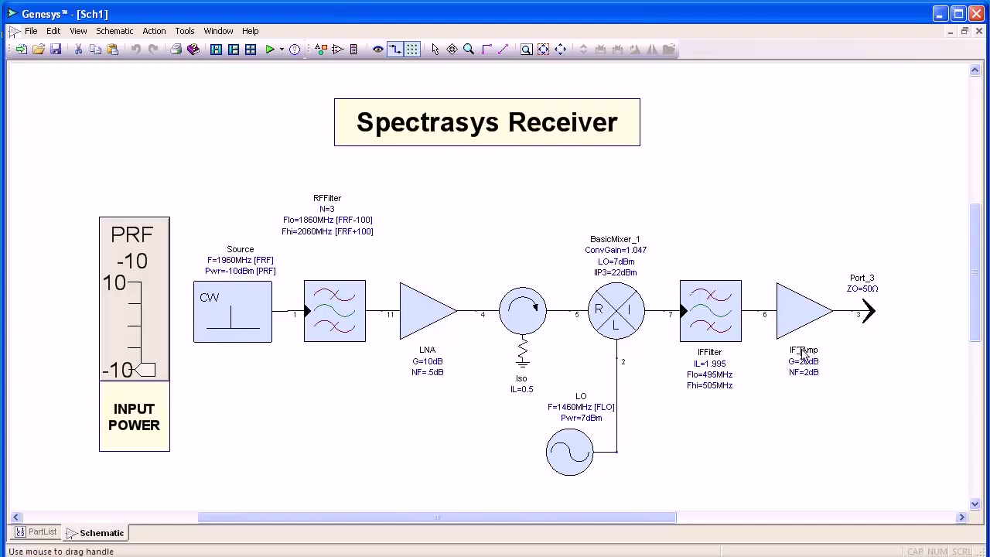
Add a new power plot at node 3 from the output port of the Spectrasys Receiver schematic
{"action": "right_click", "coordinate": [855, 315]}
{"action": "mouse_move", "coordinate": [766, 318]}
{"action": "left_click", "coordinate": [688, 312]}
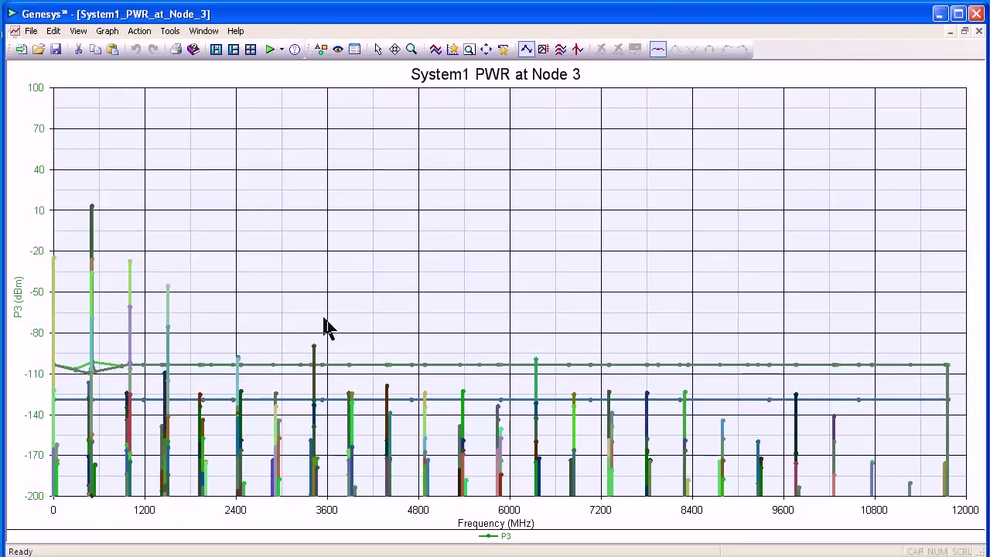
Create an info balloon for the 460 MHz spectral line and place it closer to the 500 MHz peak
{"action": "mouse_move", "coordinate": [88, 329]}
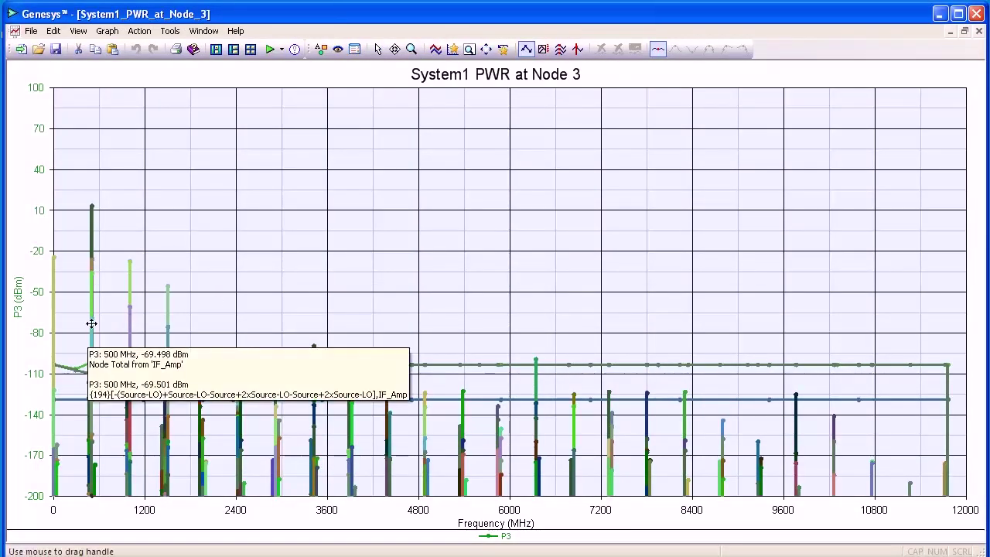
{"action": "scroll", "coordinate": [174, 324], "scroll_direction": "up", "scroll_amount": 2}
{"action": "scroll", "coordinate": [294, 332], "scroll_direction": "up", "scroll_amount": 1}
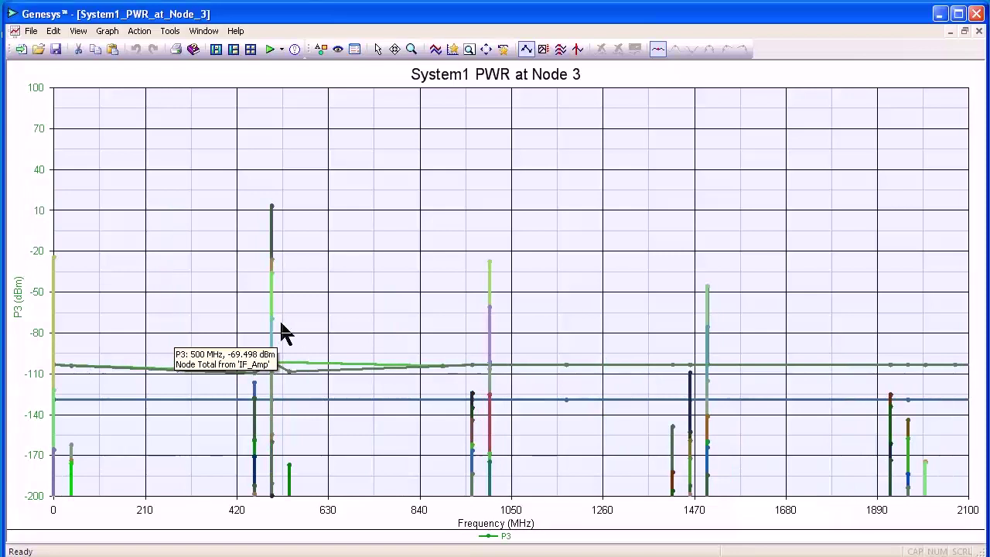
{"action": "scroll", "coordinate": [281, 332], "scroll_direction": "up", "scroll_amount": 1}
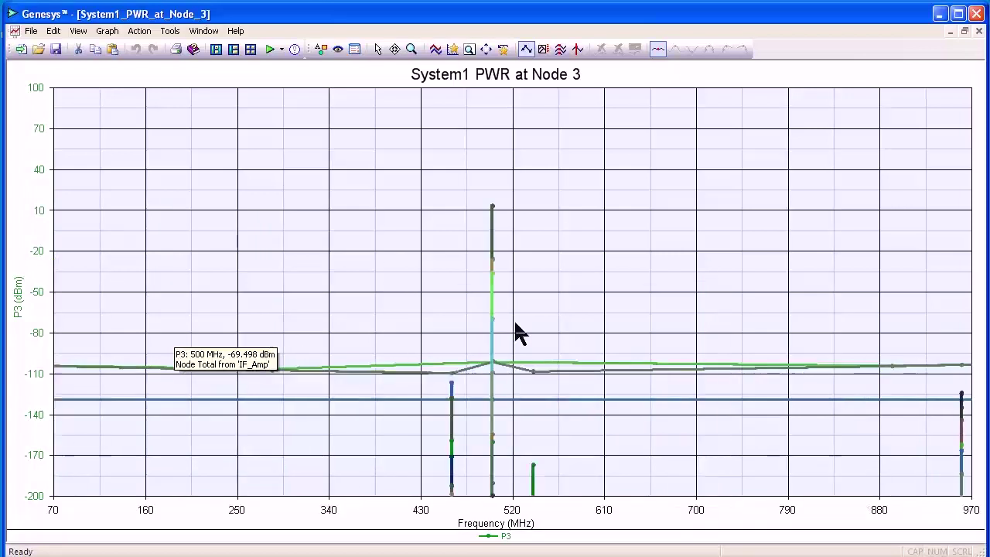
{"action": "right_click", "coordinate": [452, 382]}
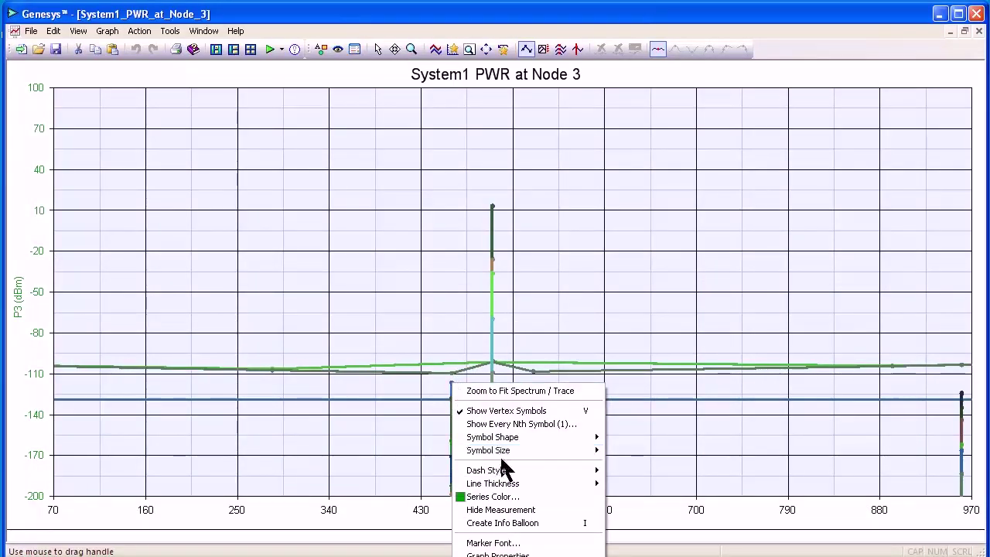
{"action": "left_click", "coordinate": [515, 529]}
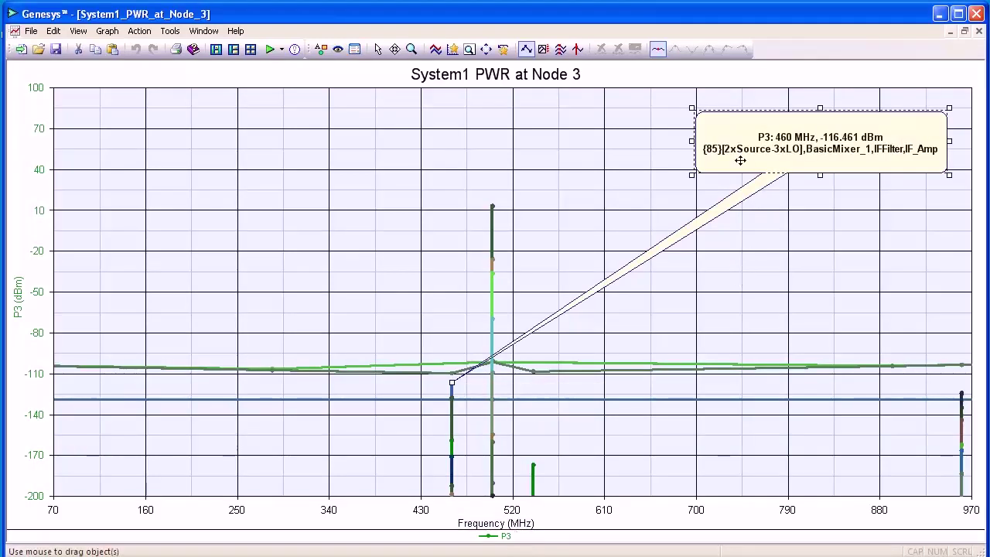
{"action": "left_click_drag", "start_coordinate": [737, 160], "coordinate": [583, 292]}
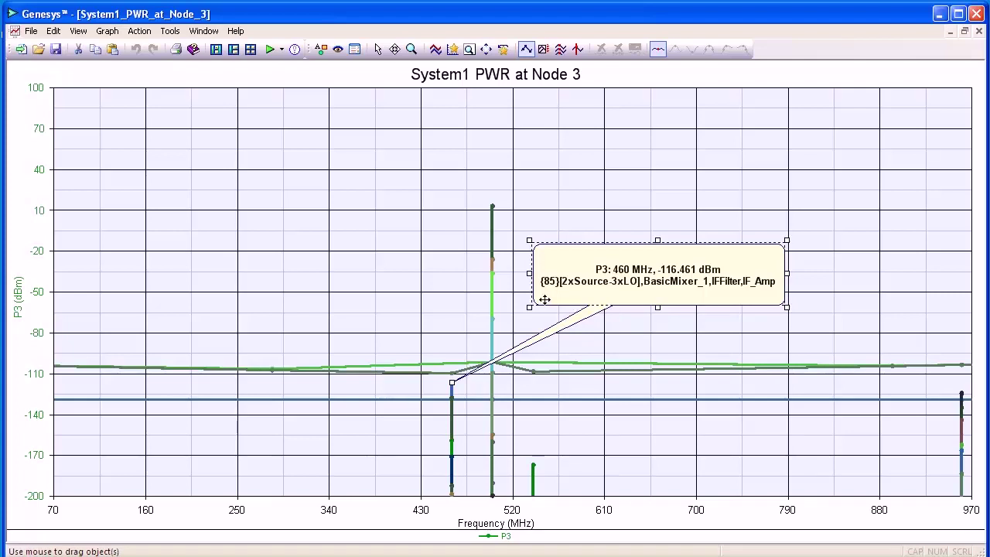
Replace the power plot view with a level diagram of CP (Channel Power) from the output port, with markers at nodes 11 and 4
{"action": "left_click", "coordinate": [978, 31]}
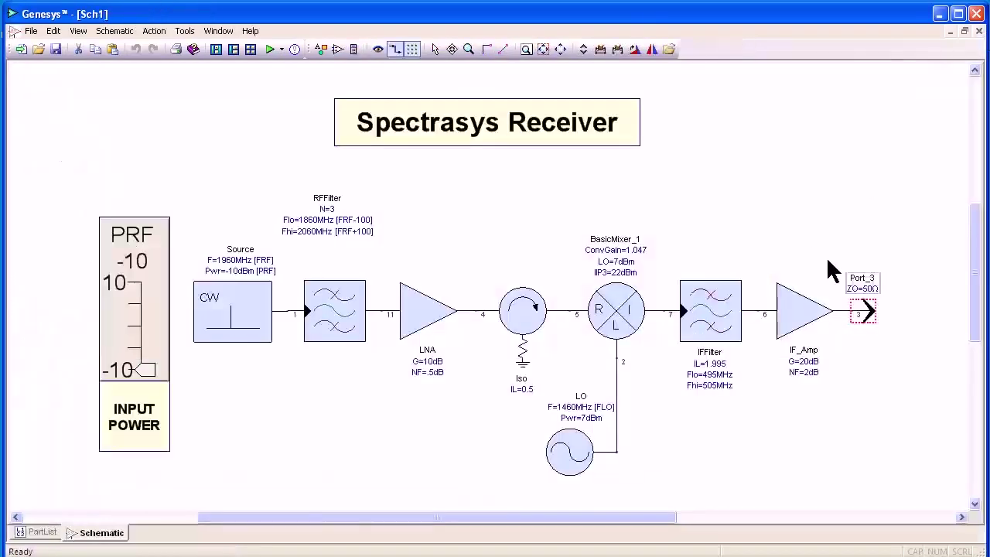
{"action": "right_click", "coordinate": [855, 315]}
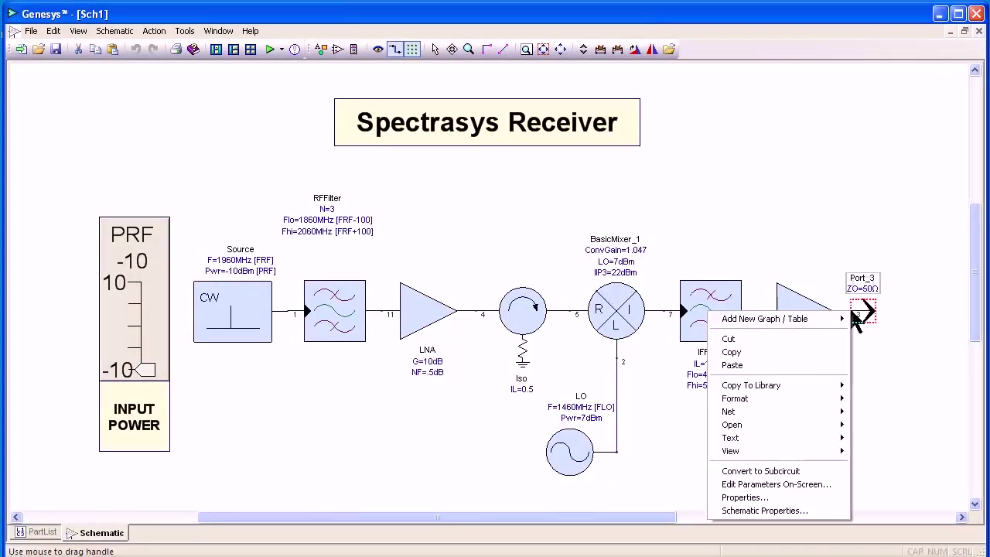
{"action": "mouse_move", "coordinate": [822, 321]}
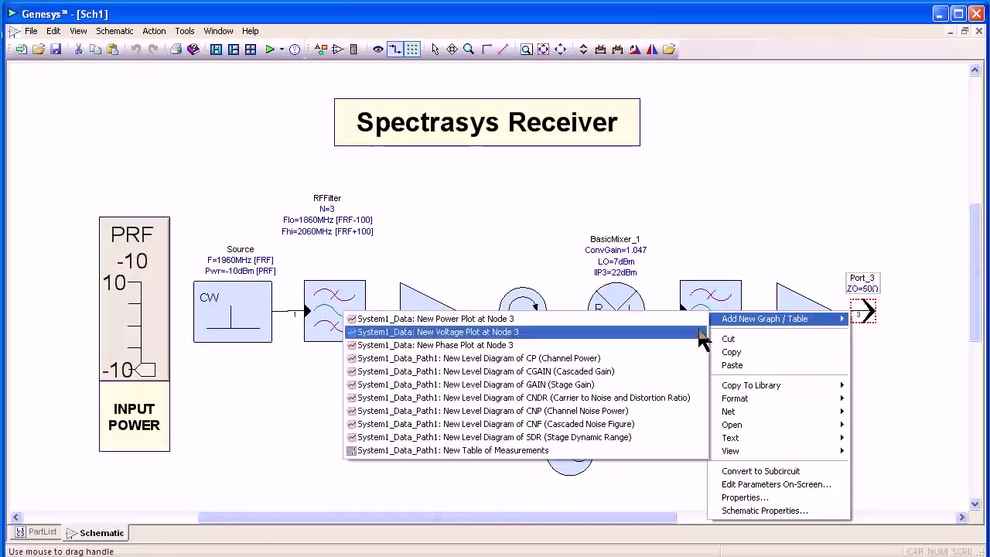
{"action": "left_click", "coordinate": [666, 358]}
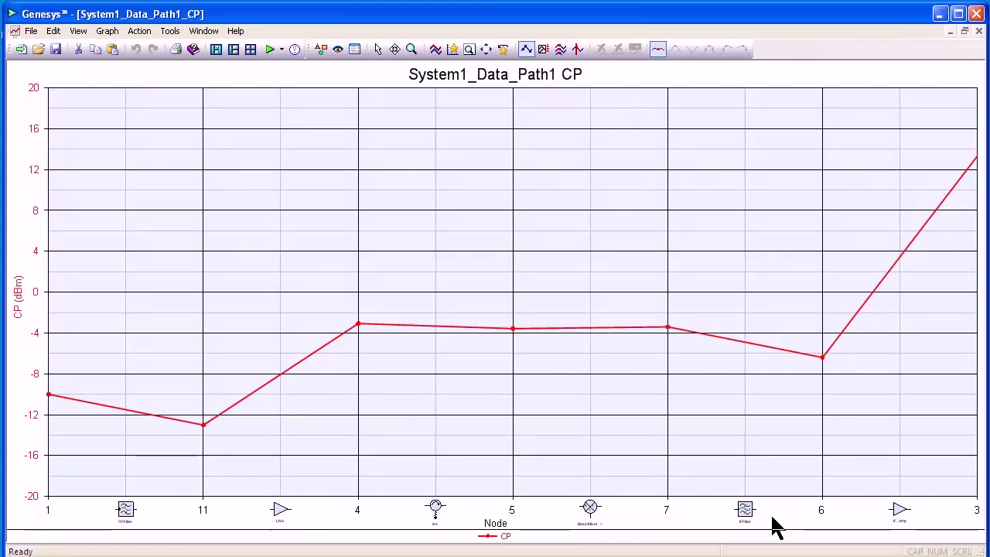
{"action": "left_click", "coordinate": [228, 415]}
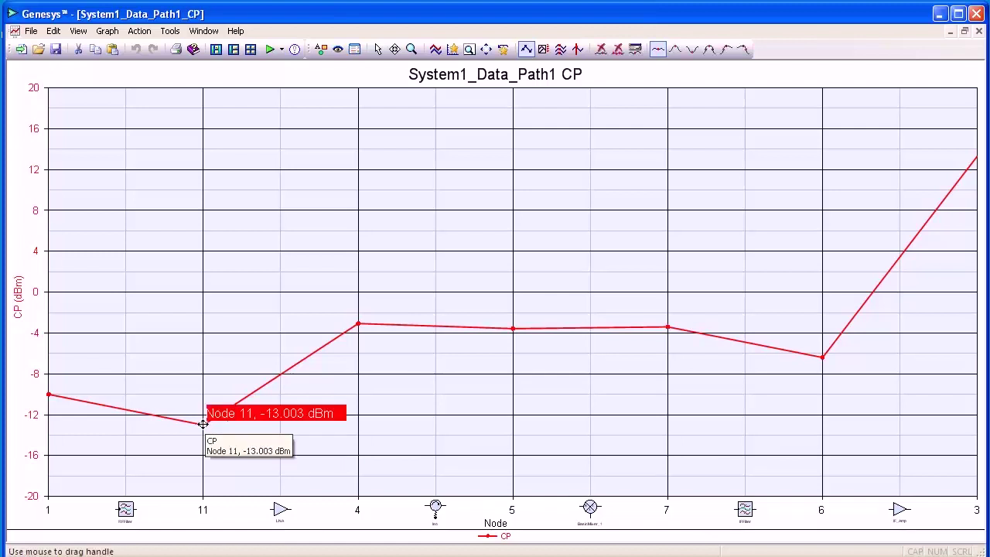
{"action": "left_click", "coordinate": [360, 331]}
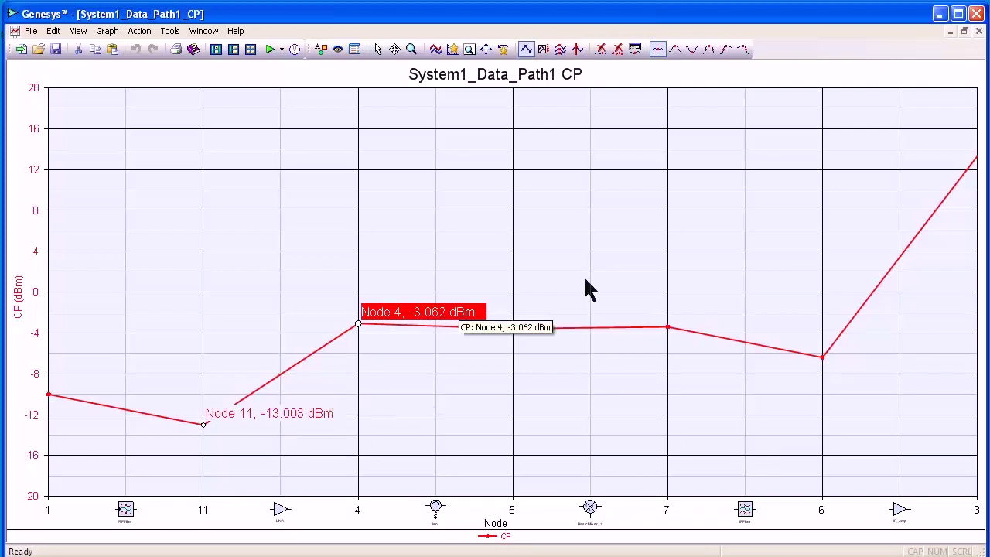
Tile the channel power diagram and the schematic horizontally, and raise the PRF input power slider towards 10
{"action": "left_click", "coordinate": [964, 31]}
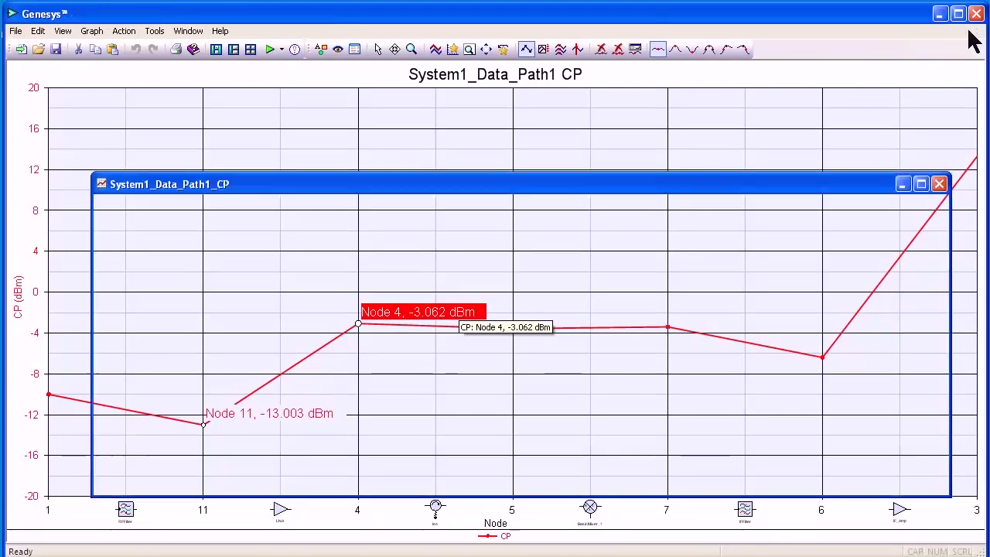
{"action": "left_click", "coordinate": [189, 32]}
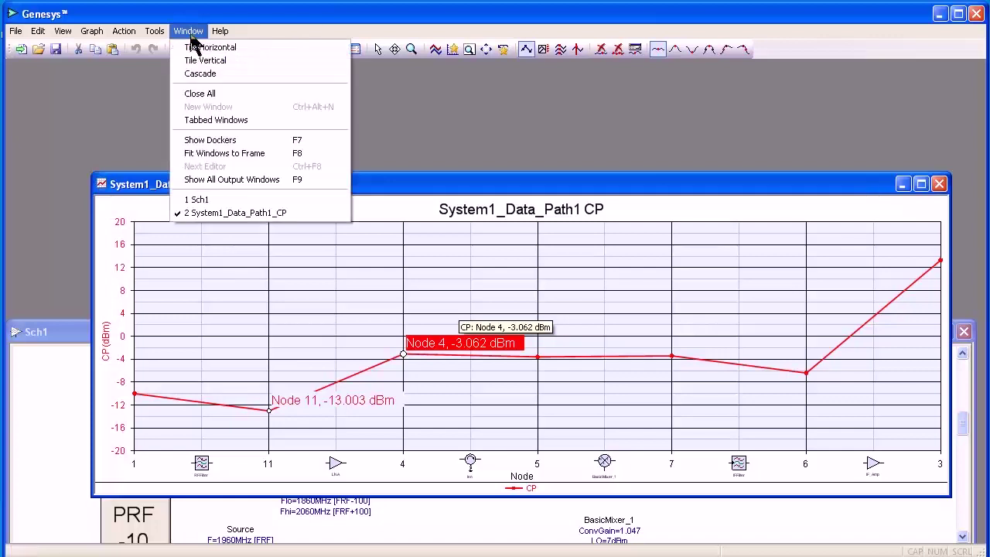
{"action": "left_click", "coordinate": [199, 48]}
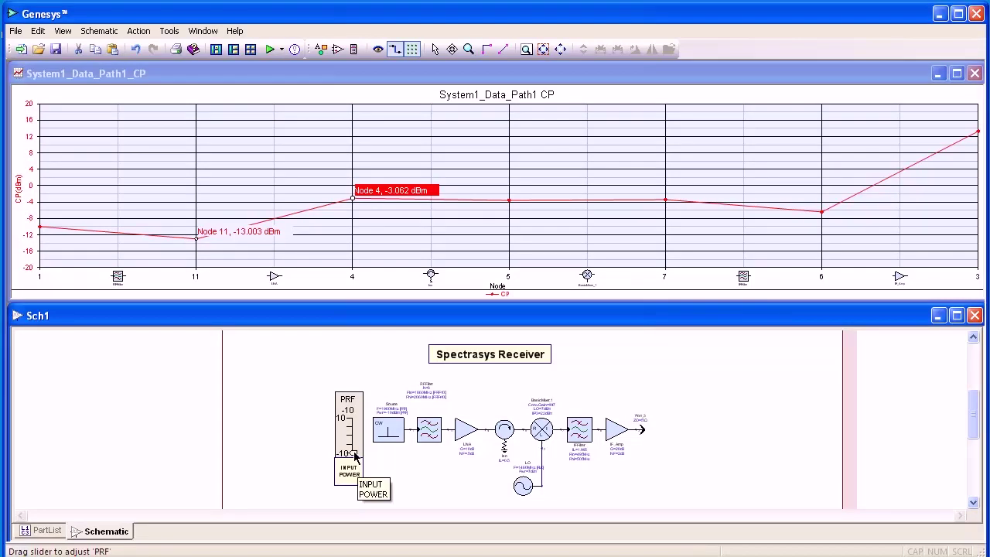
{"action": "left_click_drag", "start_coordinate": [354, 453], "coordinate": [354, 418]}
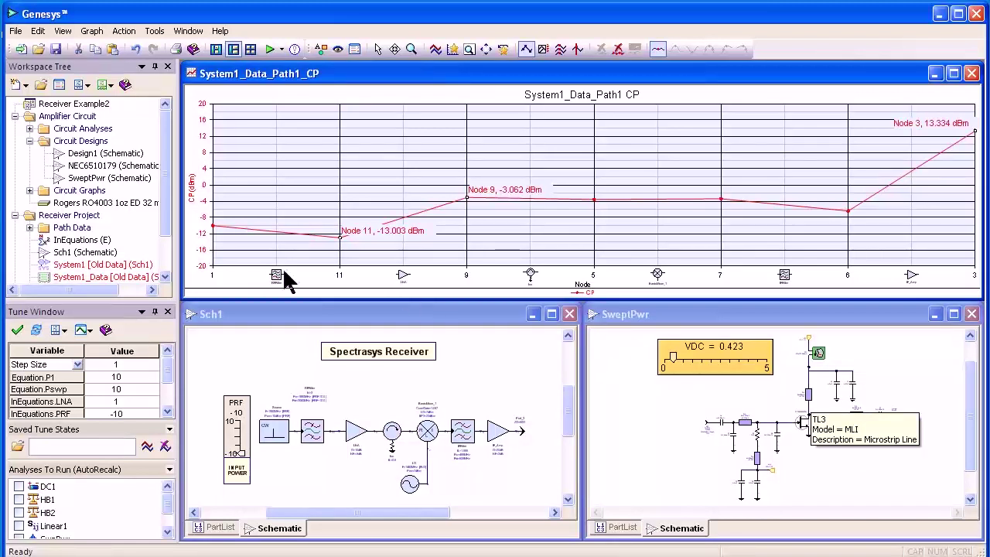
Insert the SweptPwr design into the receiver schematic as a Circuit Link part in place of the LNA
{"action": "left_click", "coordinate": [102, 181]}
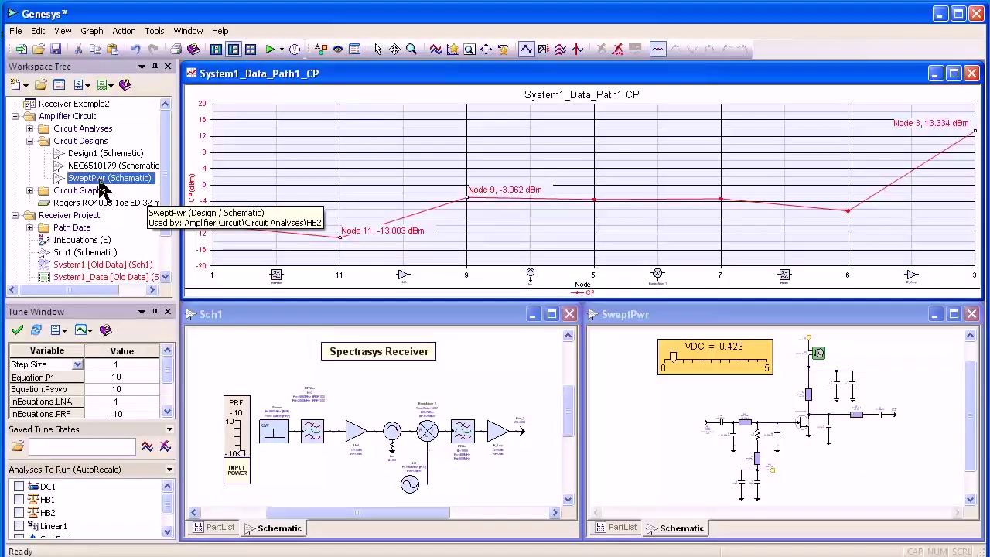
{"action": "left_click_drag", "start_coordinate": [101, 192], "coordinate": [499, 384]}
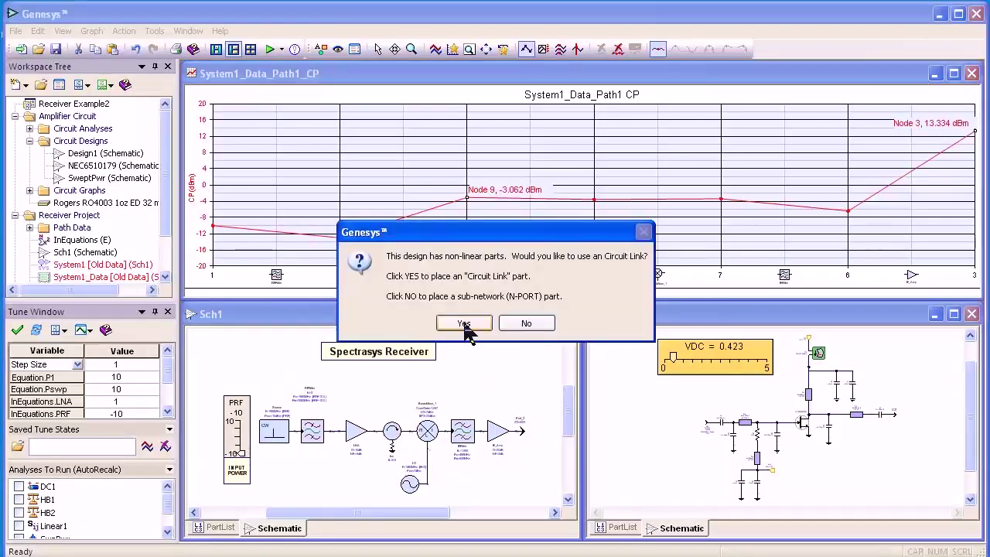
{"action": "left_click", "coordinate": [464, 323]}
{"action": "left_click_drag", "start_coordinate": [518, 396], "coordinate": [352, 387]}
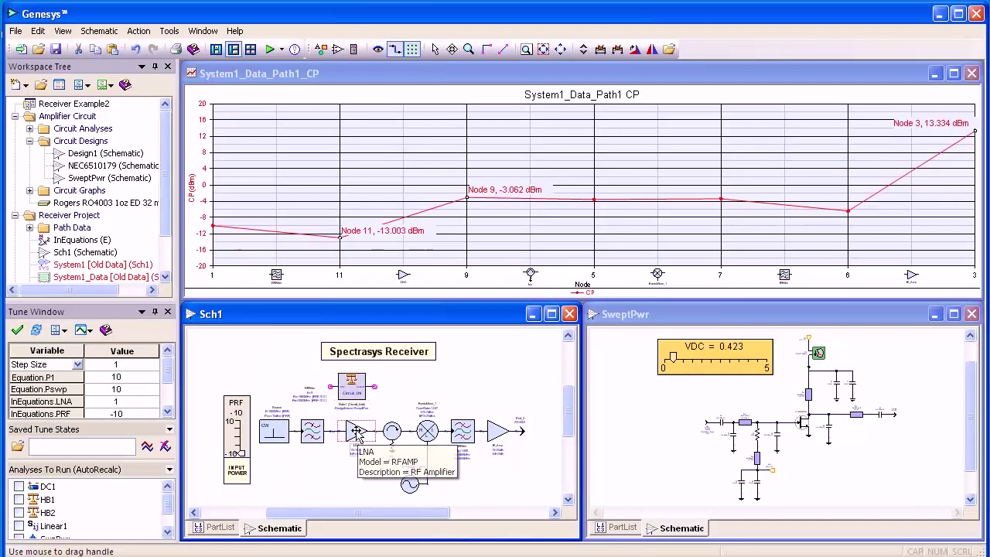
{"action": "key", "text": "Delete"}
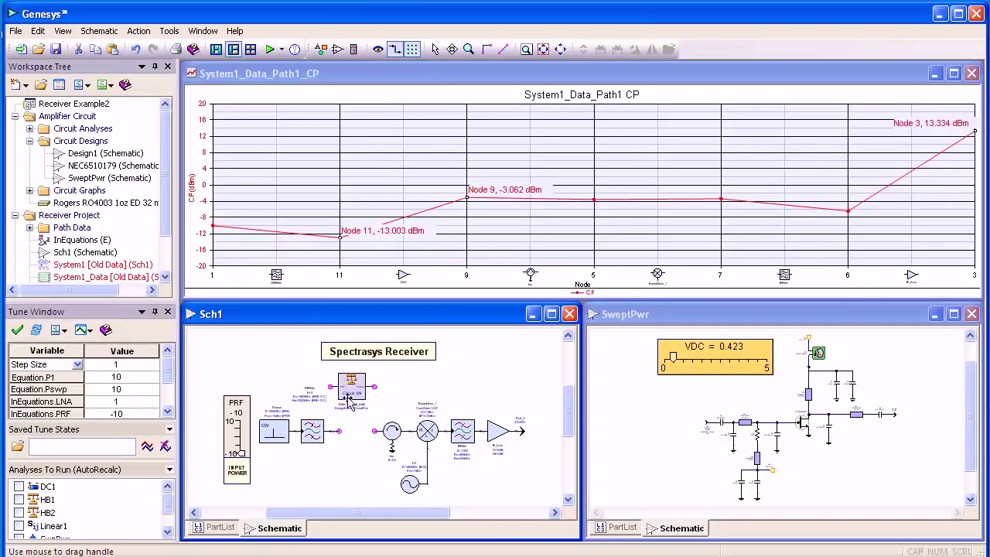
{"action": "left_click_drag", "start_coordinate": [353, 386], "coordinate": [354, 434]}
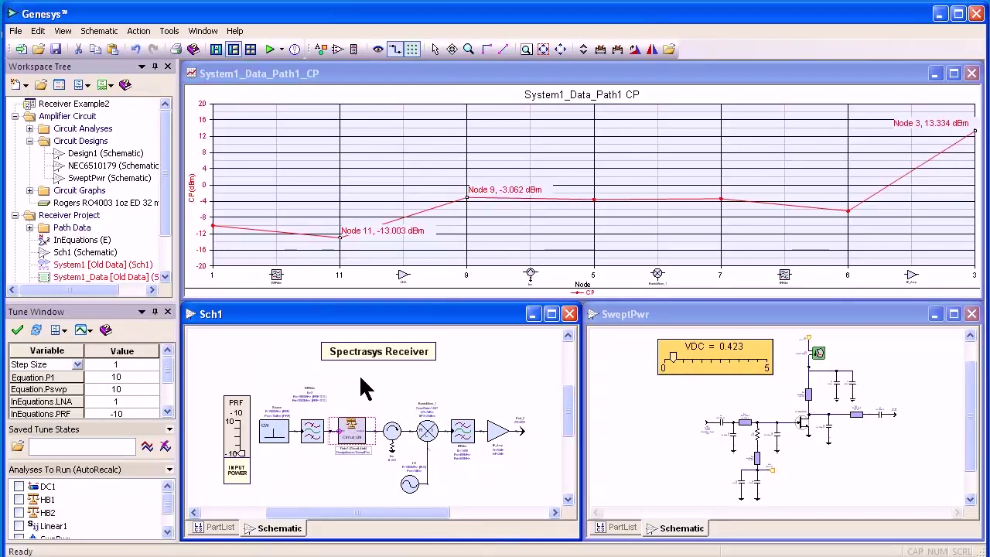
Run the receiver simulation and raise the VDC slider in the SweptPwr schematic
{"action": "left_click", "coordinate": [270, 50]}
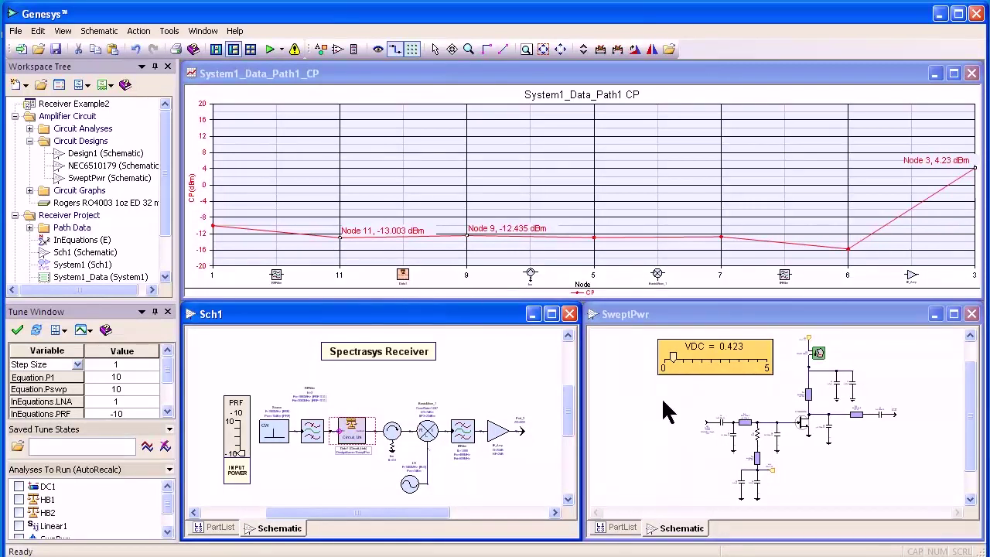
{"action": "left_click_drag", "start_coordinate": [673, 361], "coordinate": [733, 361]}
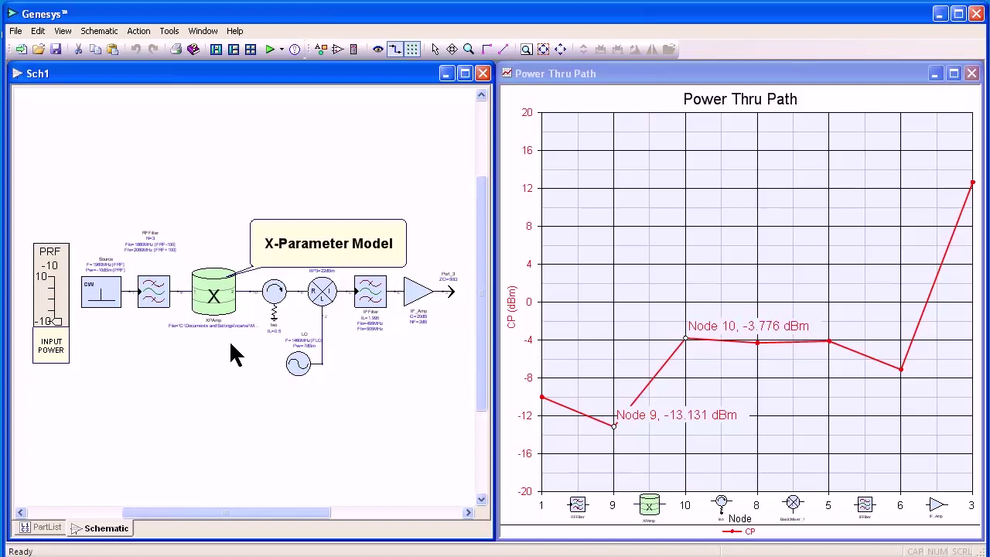
Raise the PRF input power of the receiver that uses the X-parameter amplifier model
{"action": "mouse_move", "coordinate": [223, 301]}
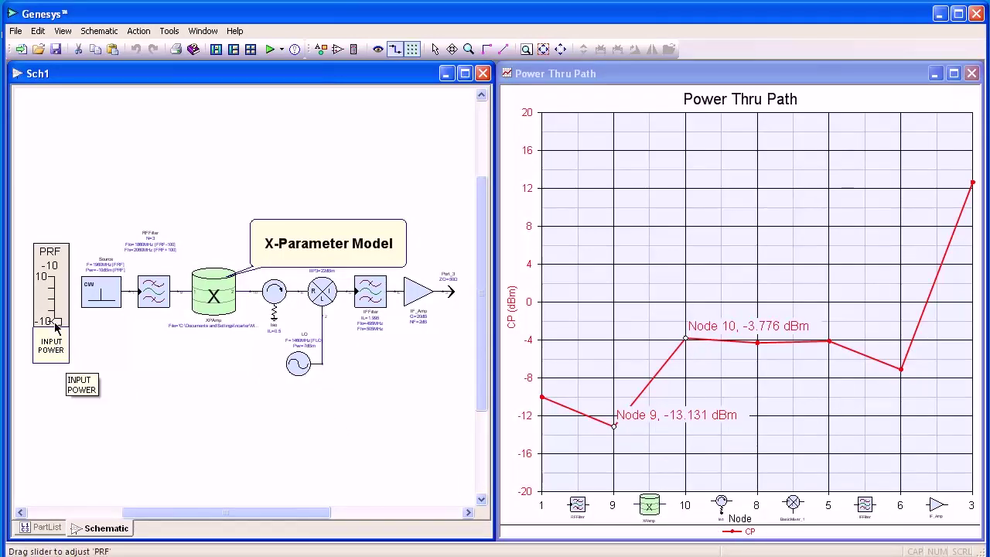
{"action": "left_click_drag", "start_coordinate": [55, 320], "coordinate": [56, 302]}
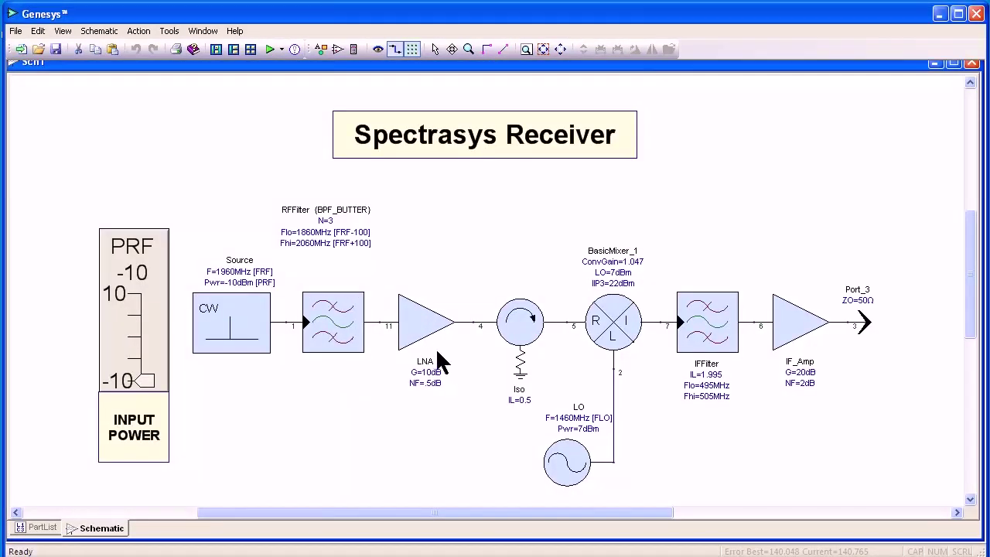
Synthesize the receiver's RFFilter block into a subcircuit as a microwave filter
{"action": "mouse_move", "coordinate": [581, 365]}
{"action": "mouse_move", "coordinate": [528, 366]}
{"action": "right_click", "coordinate": [333, 319]}
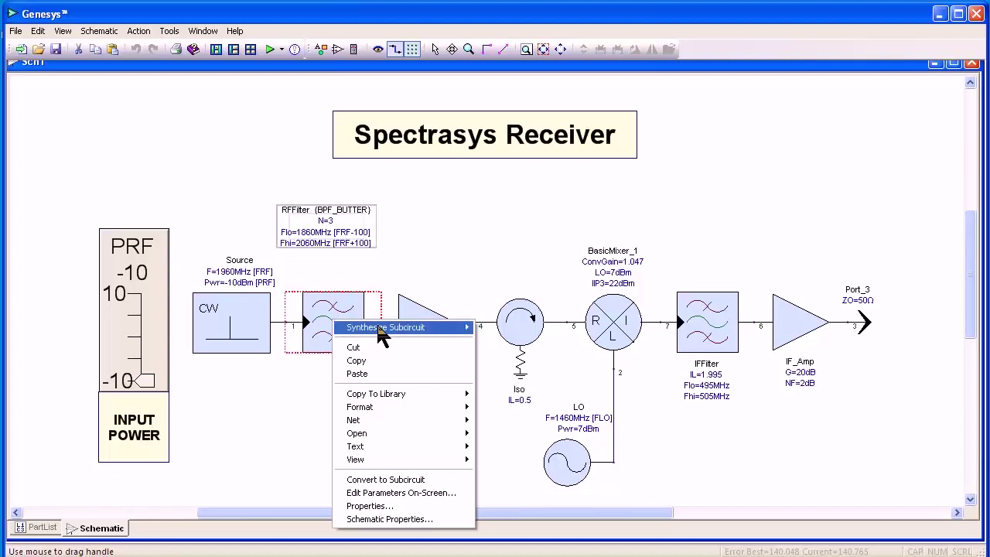
{"action": "mouse_move", "coordinate": [381, 333]}
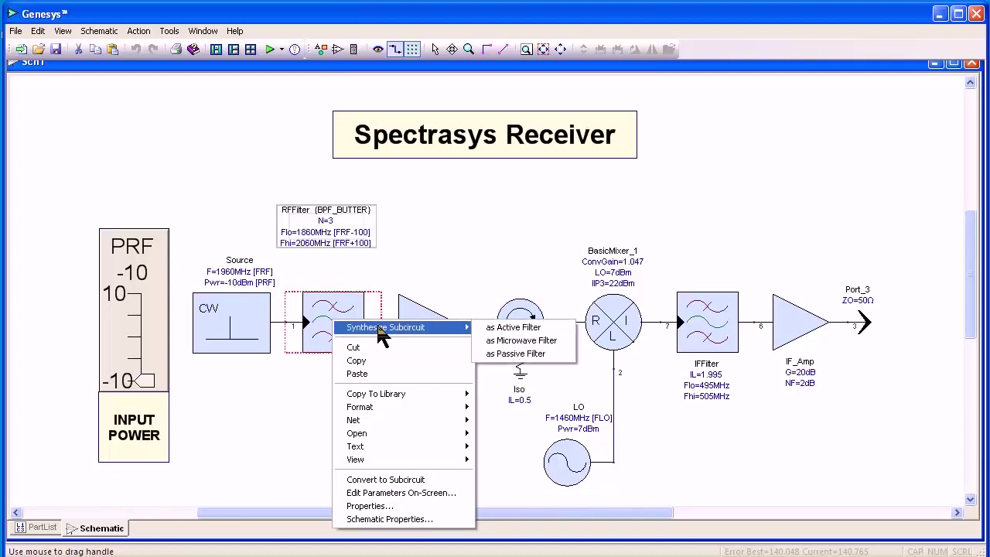
{"action": "left_click", "coordinate": [506, 344]}
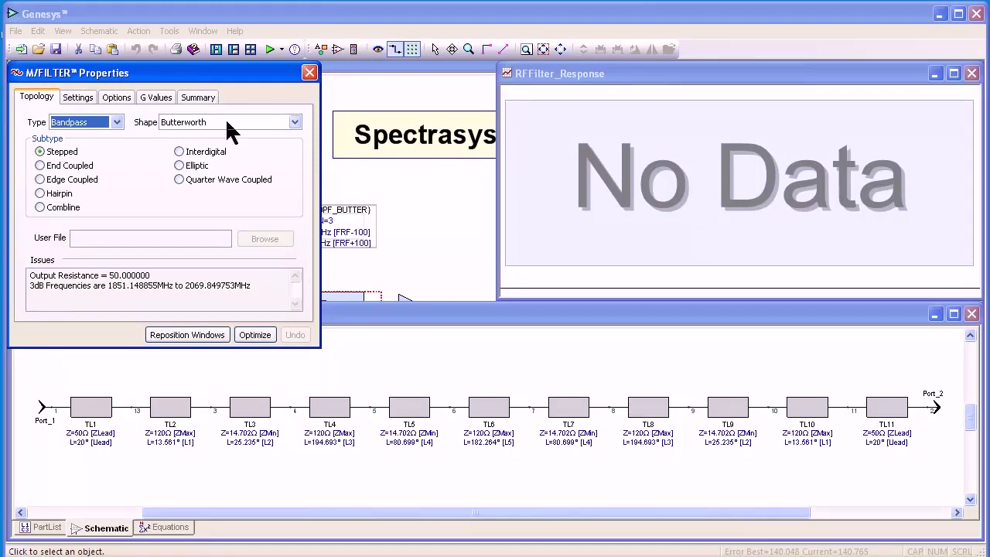
Review the filter's synthesis settings and set the bandpass topology subtype to Hairpin
{"action": "left_click", "coordinate": [76, 98]}
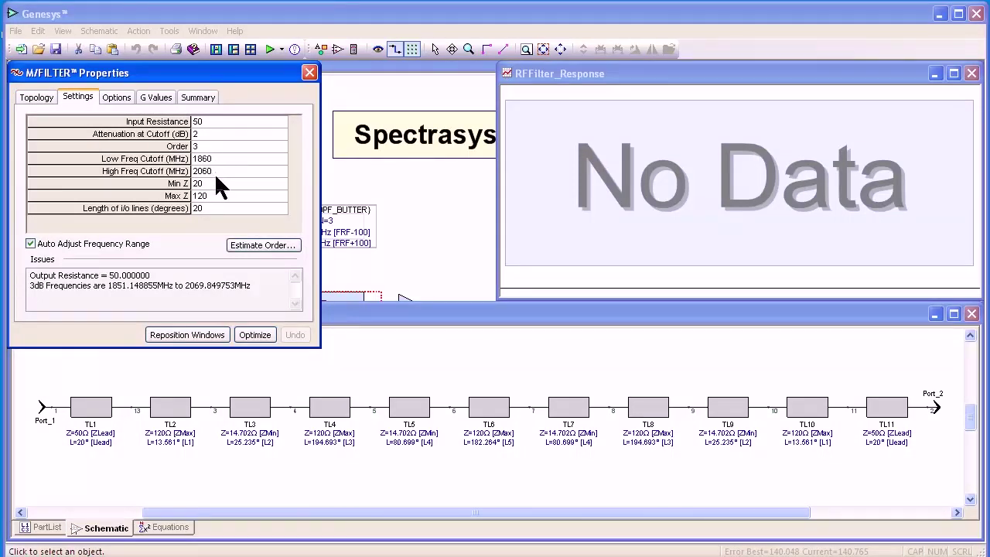
{"action": "left_click", "coordinate": [37, 96]}
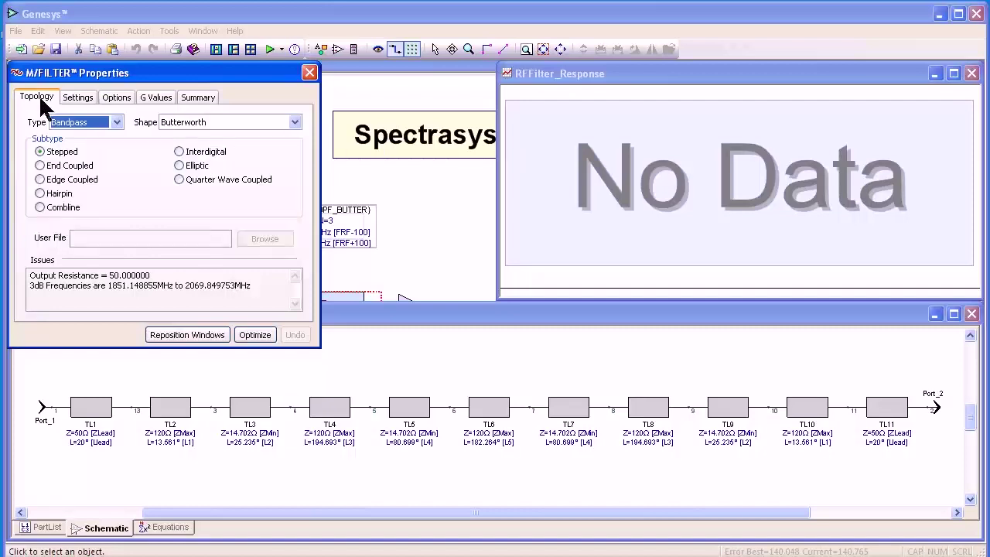
{"action": "left_click", "coordinate": [42, 194]}
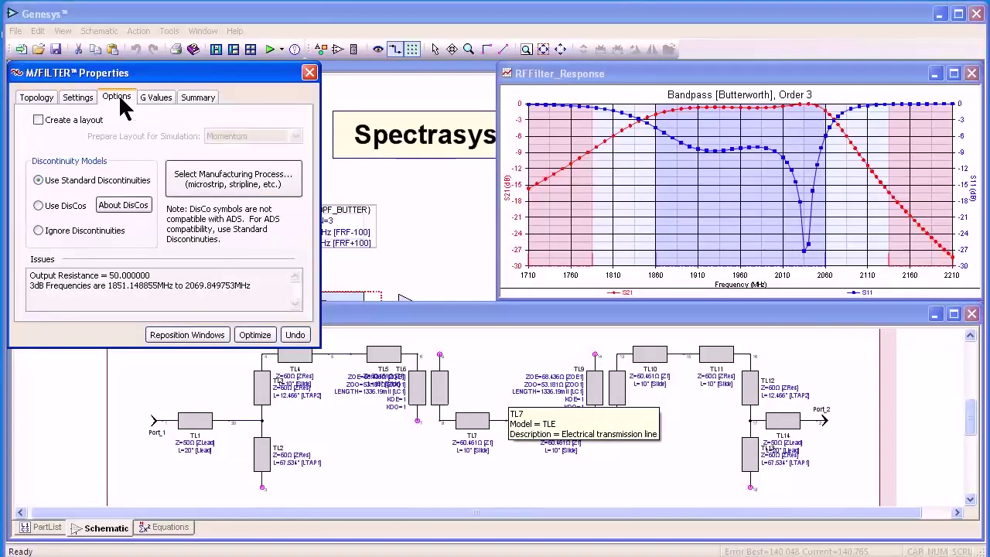
Convert the hairpin filter to the Microstrip (Standard) process on the Rogers RO4003 1oz ED 32 mil substrate and enable layout creation
{"action": "left_click", "coordinate": [226, 186]}
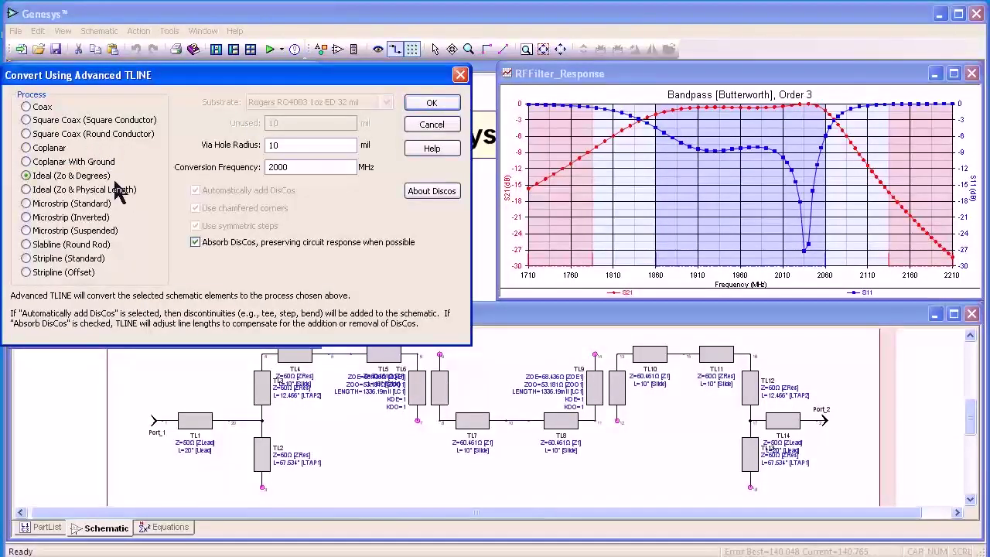
{"action": "left_click", "coordinate": [74, 205]}
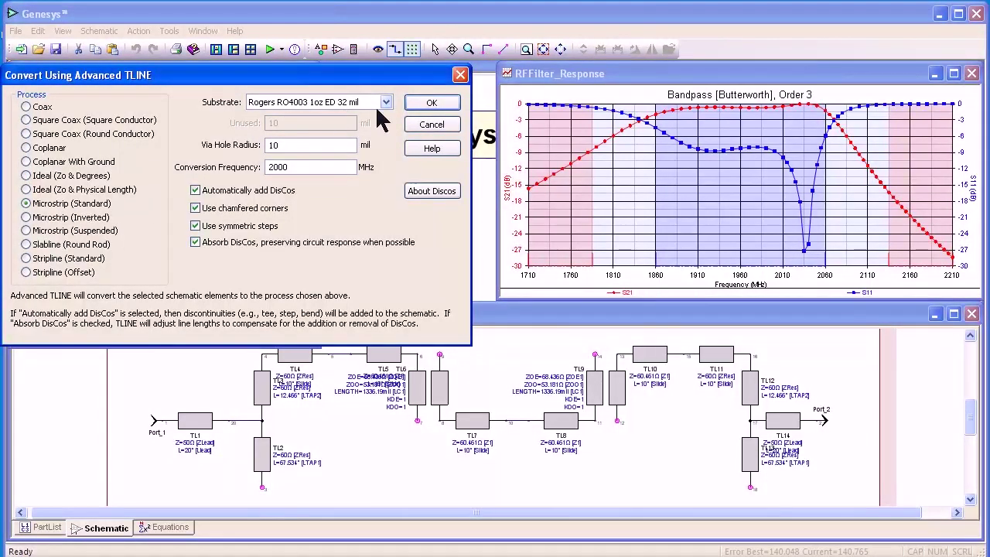
{"action": "left_click", "coordinate": [414, 103]}
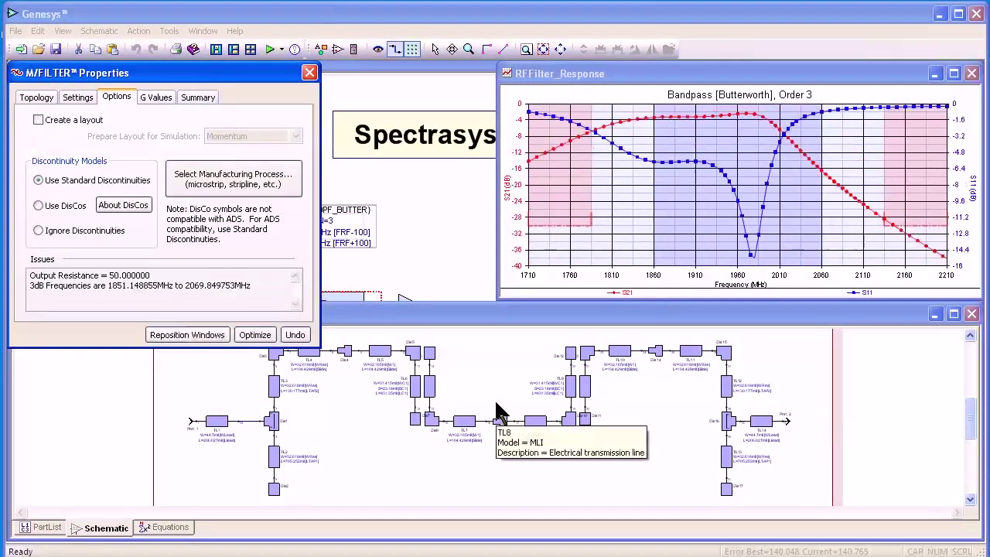
{"action": "left_click", "coordinate": [38, 120]}
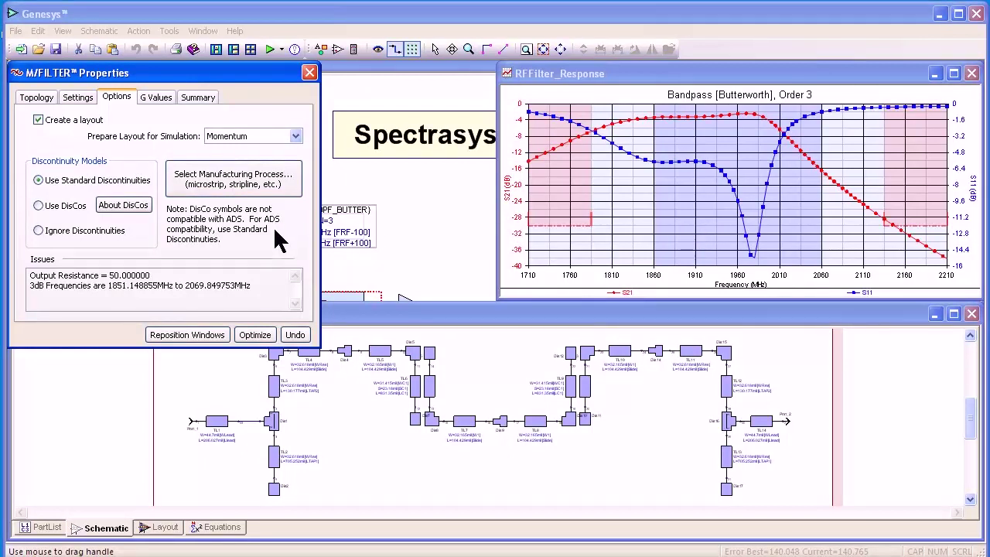
Optimize the microstrip filter, stop the optimization, and remove the pre-optimization traces from the RFFilter_Response graph
{"action": "left_click", "coordinate": [255, 334]}
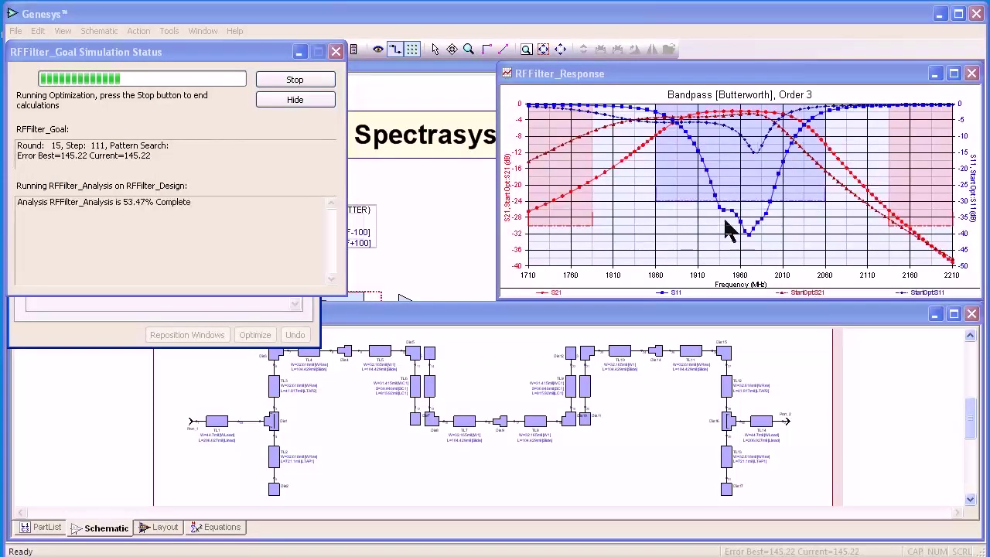
{"action": "left_click", "coordinate": [306, 83]}
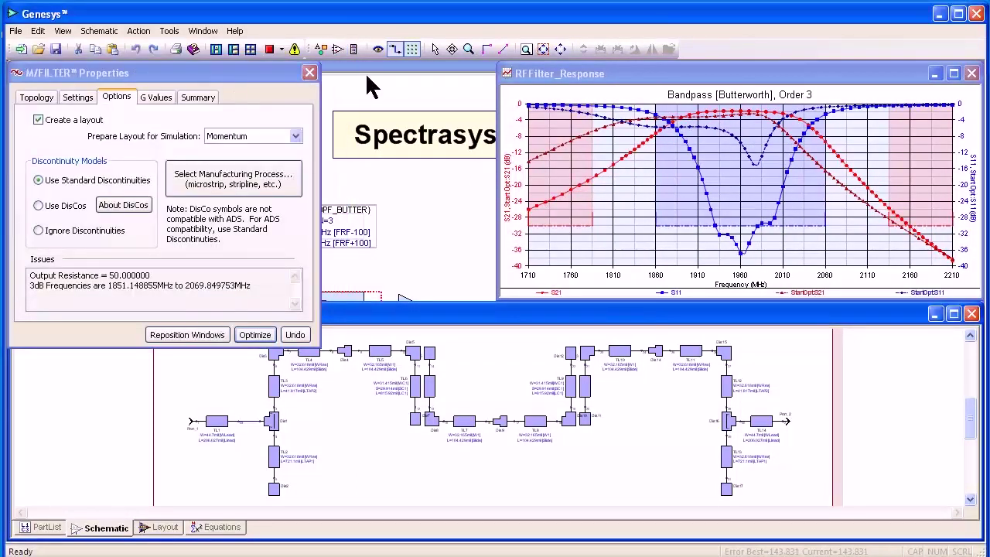
{"action": "left_click", "coordinate": [523, 85]}
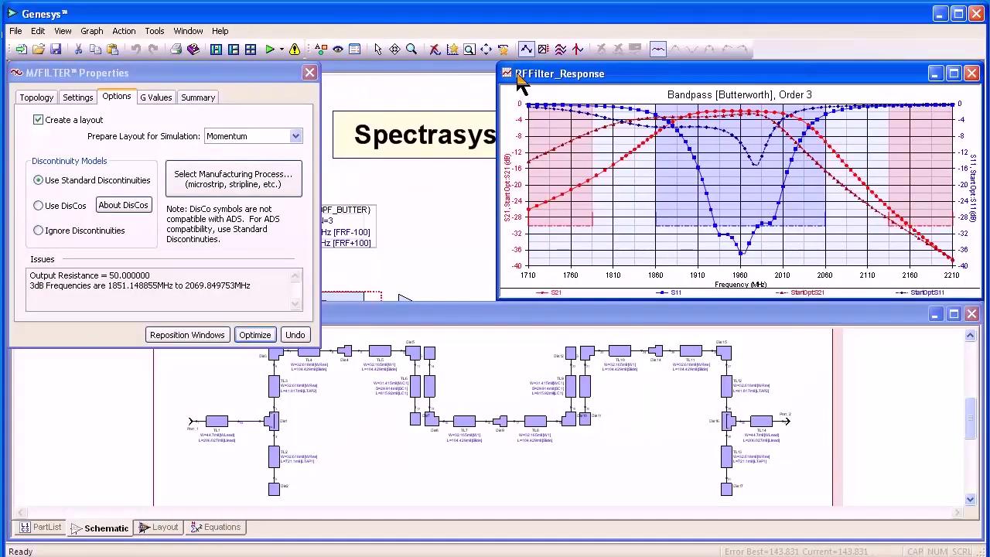
{"action": "left_click", "coordinate": [435, 49]}
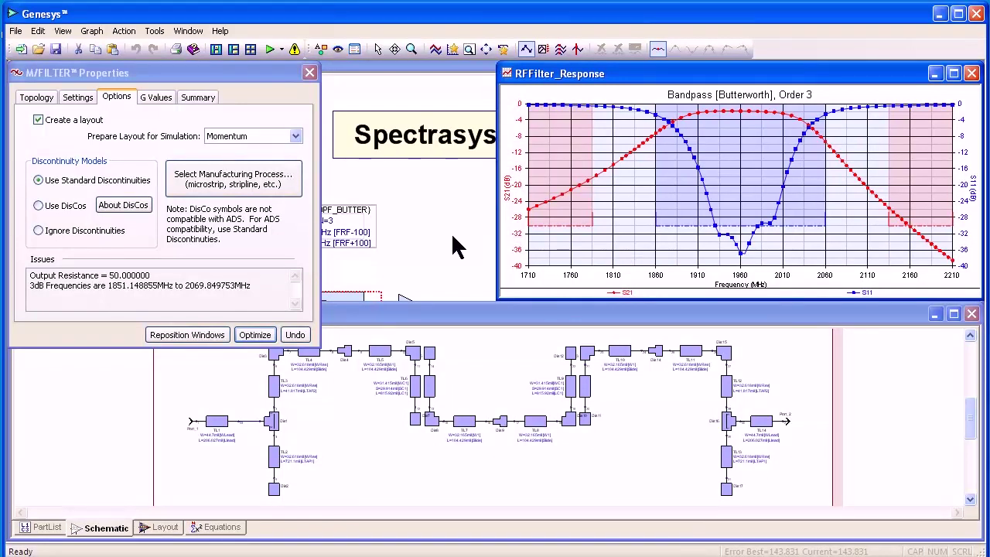
{"action": "left_click", "coordinate": [309, 72]}
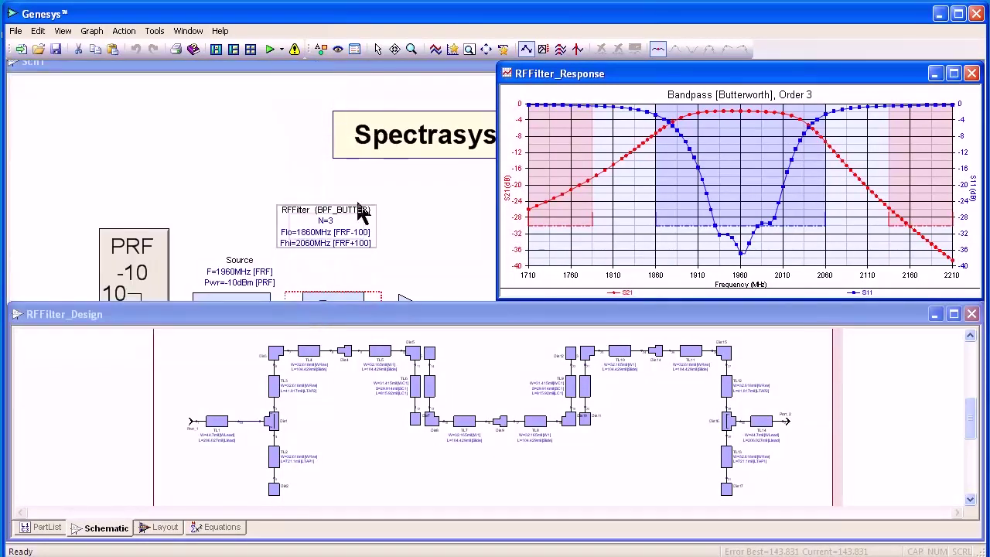
Inspect the RFFilter block's properties in the receiver schematic to check how its model is used
{"action": "left_click", "coordinate": [436, 302]}
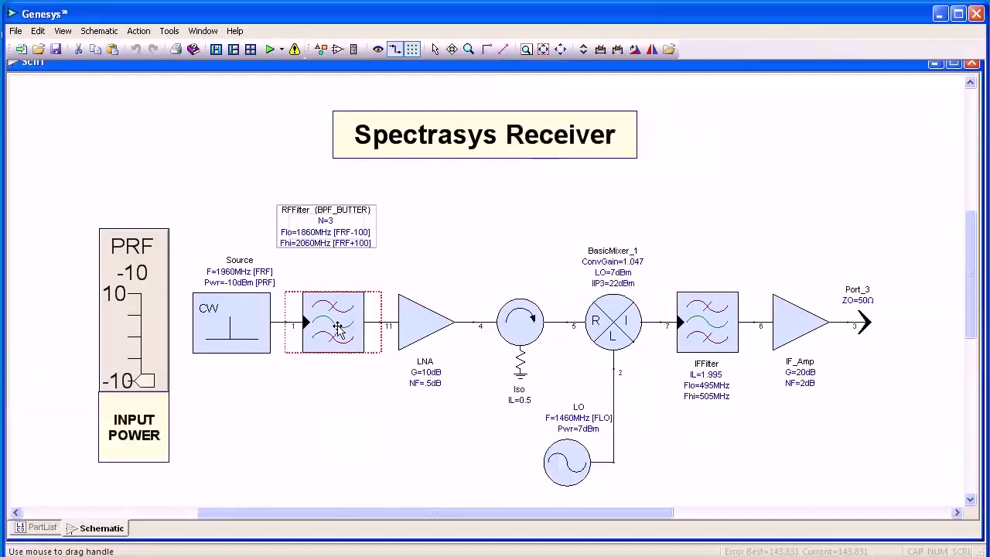
{"action": "double_click", "coordinate": [338, 328]}
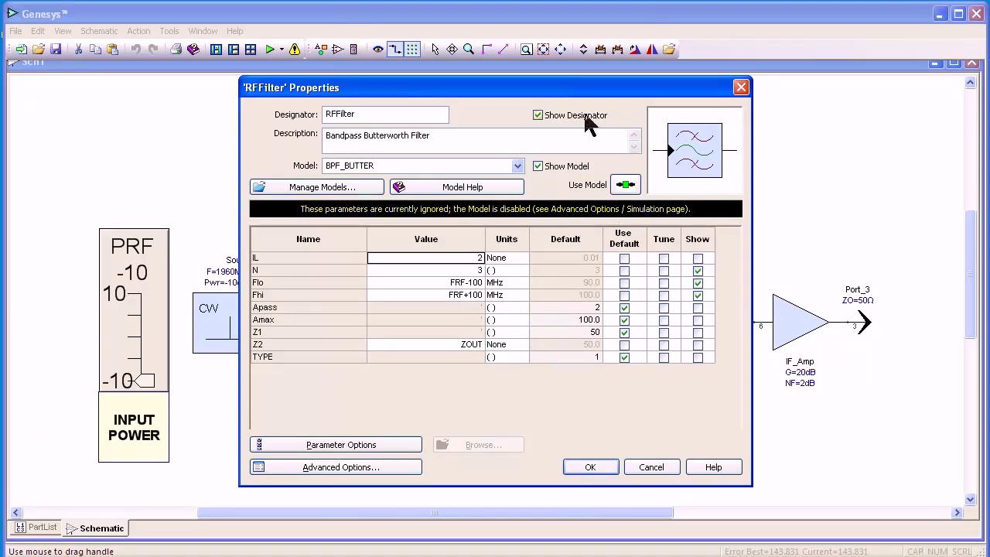
{"action": "left_click", "coordinate": [740, 86]}
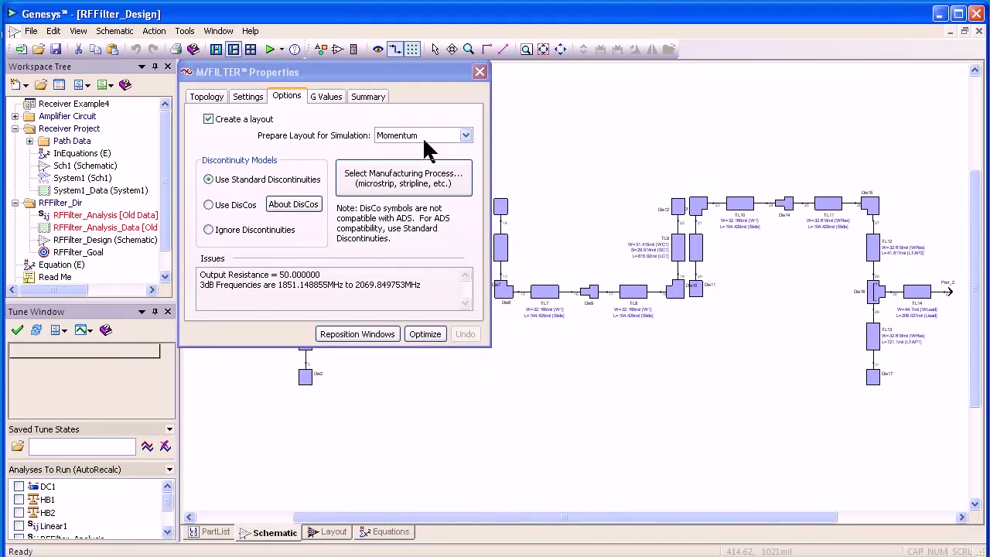
Show the hairpin filter's layout and add a Momentum analysis that uses RFFilter_Design as its layout
{"action": "left_click", "coordinate": [334, 532]}
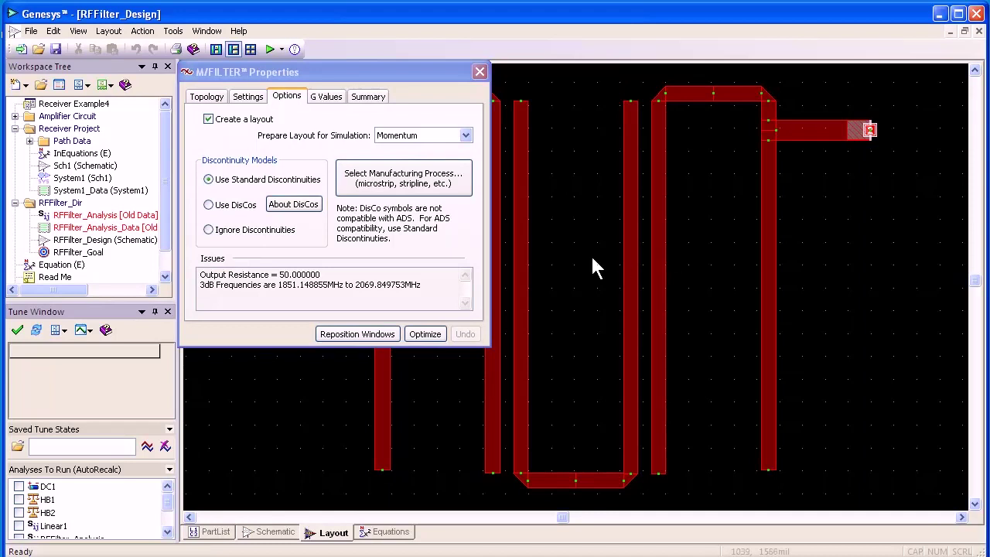
{"action": "left_click", "coordinate": [480, 72]}
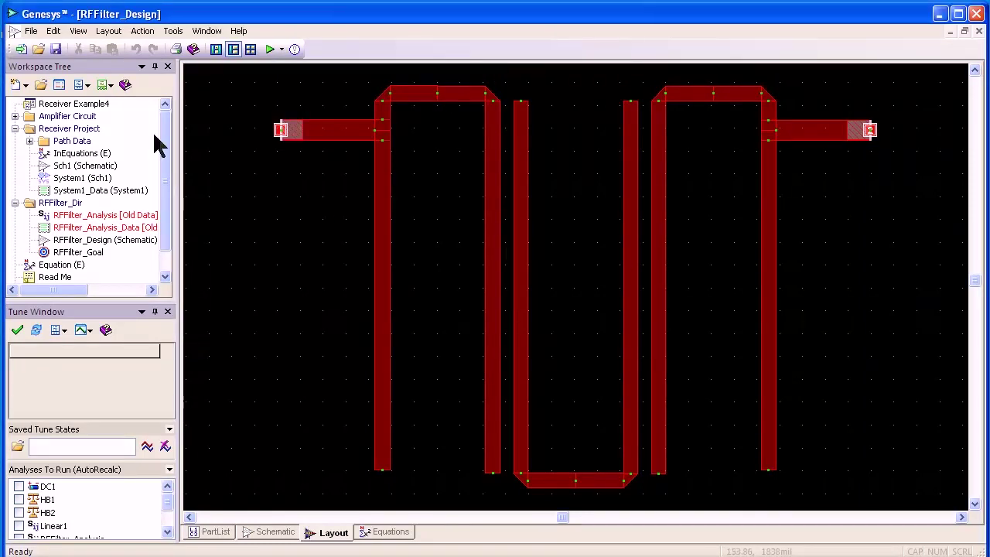
{"action": "left_click", "coordinate": [17, 85]}
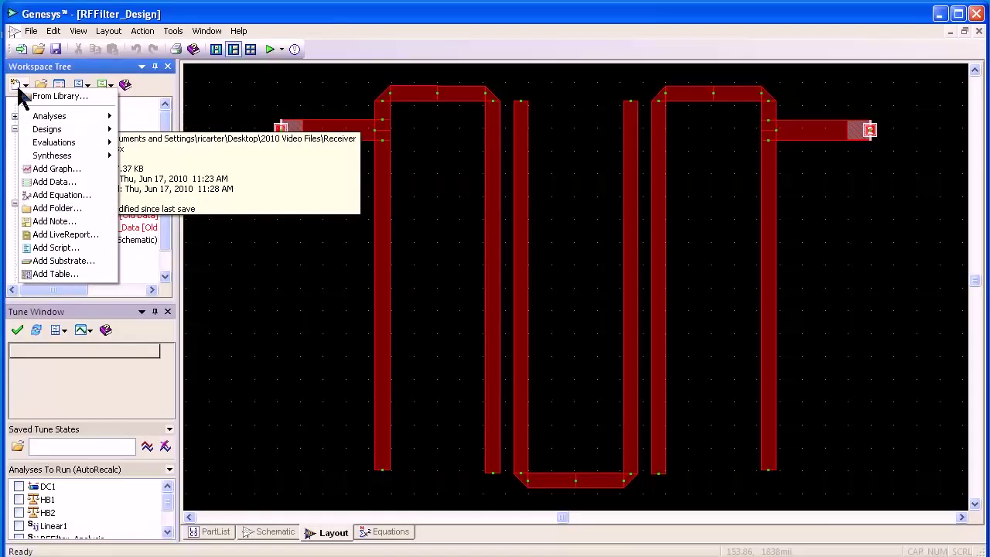
{"action": "mouse_move", "coordinate": [41, 120]}
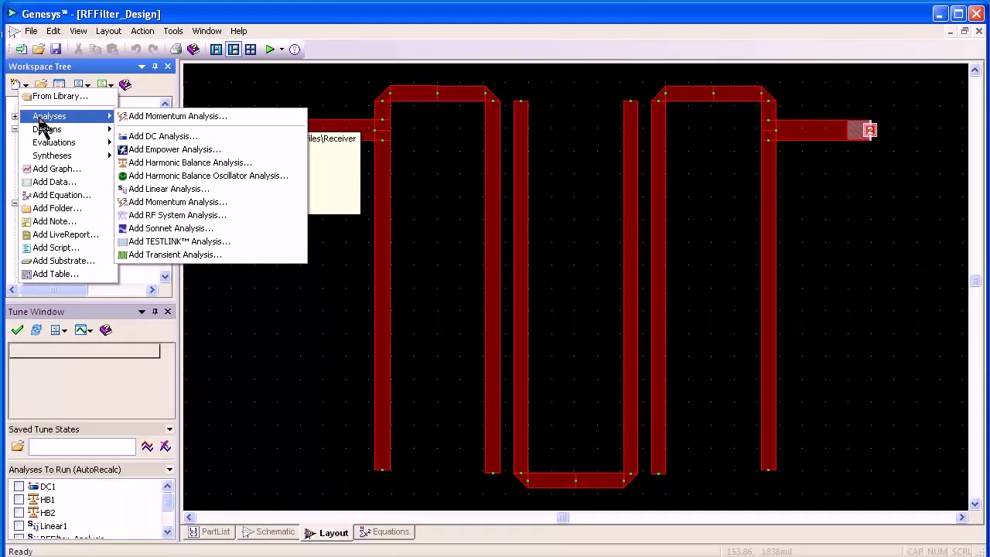
{"action": "left_click", "coordinate": [209, 204]}
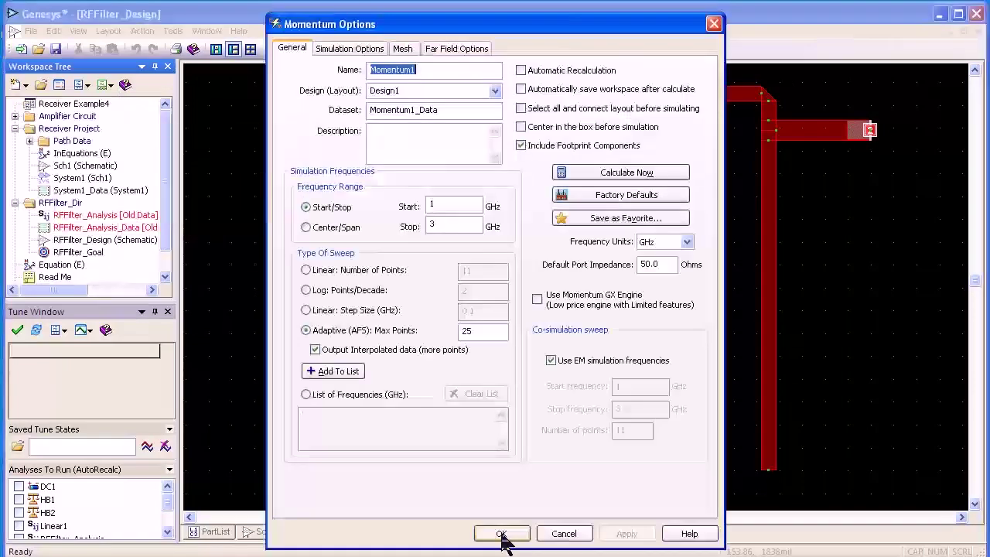
{"action": "left_click", "coordinate": [495, 90]}
{"action": "left_click", "coordinate": [480, 112]}
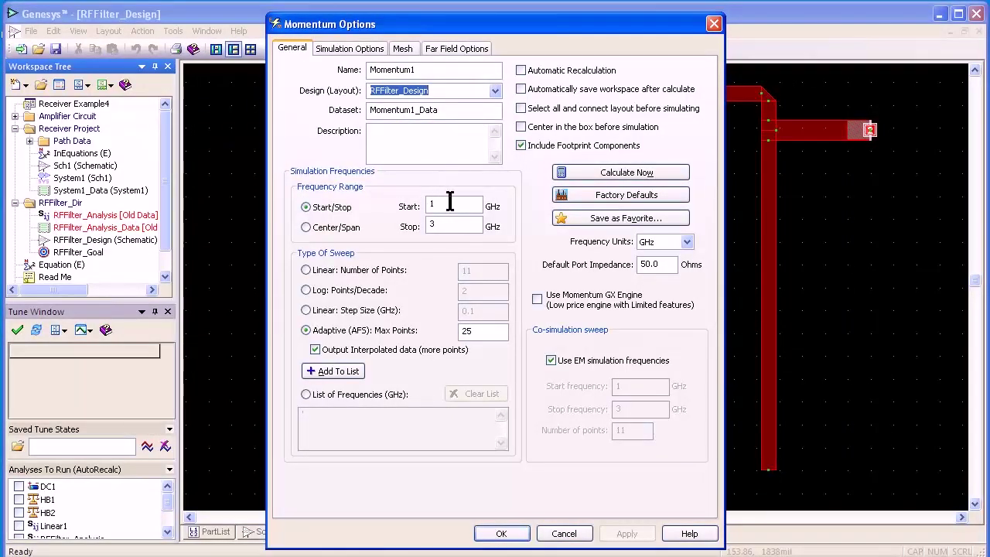
Set the Momentum frequency units to MHz and the sweep range to 1710–2210 MHz, and calculate the analysis
{"action": "left_click", "coordinate": [686, 241]}
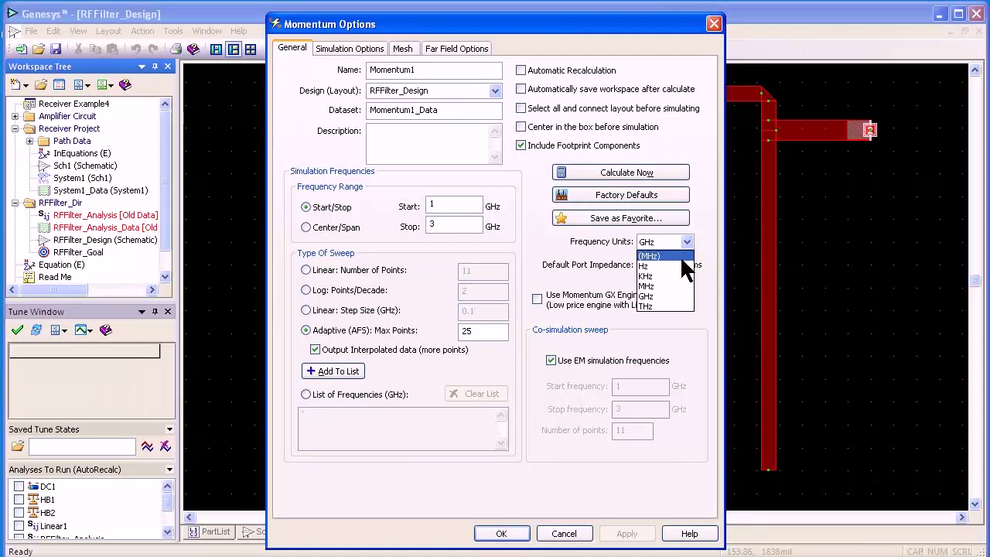
{"action": "left_click", "coordinate": [682, 258]}
{"action": "double_click", "coordinate": [462, 204]}
{"action": "type", "text": "1710"}
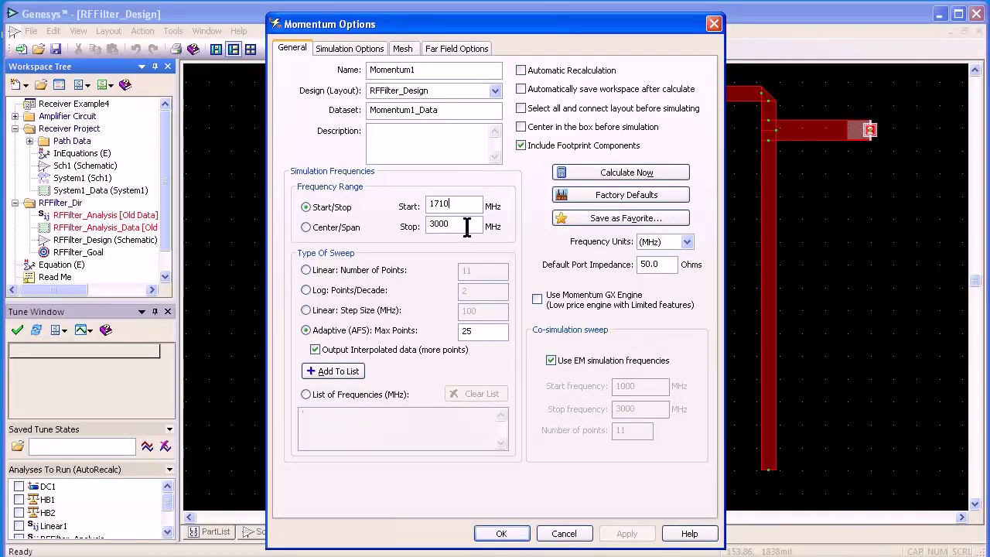
{"action": "double_click", "coordinate": [466, 225]}
{"action": "type", "text": "2210"}
{"action": "left_click", "coordinate": [572, 168]}
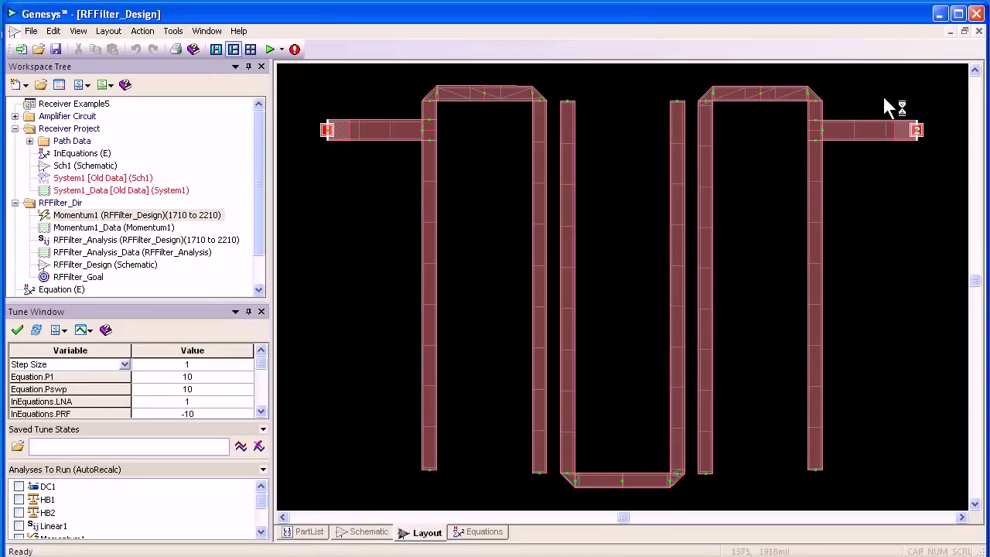
Add the S[2,1] measurement from Momentum1_Data to the RFFilter_Response graph beside the layout
{"action": "left_click", "coordinate": [964, 32]}
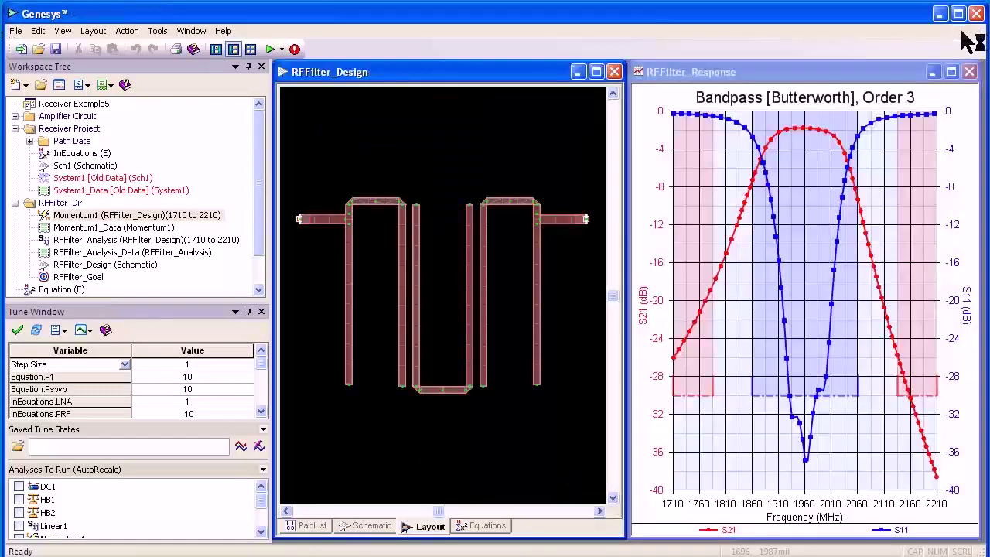
{"action": "double_click", "coordinate": [813, 216]}
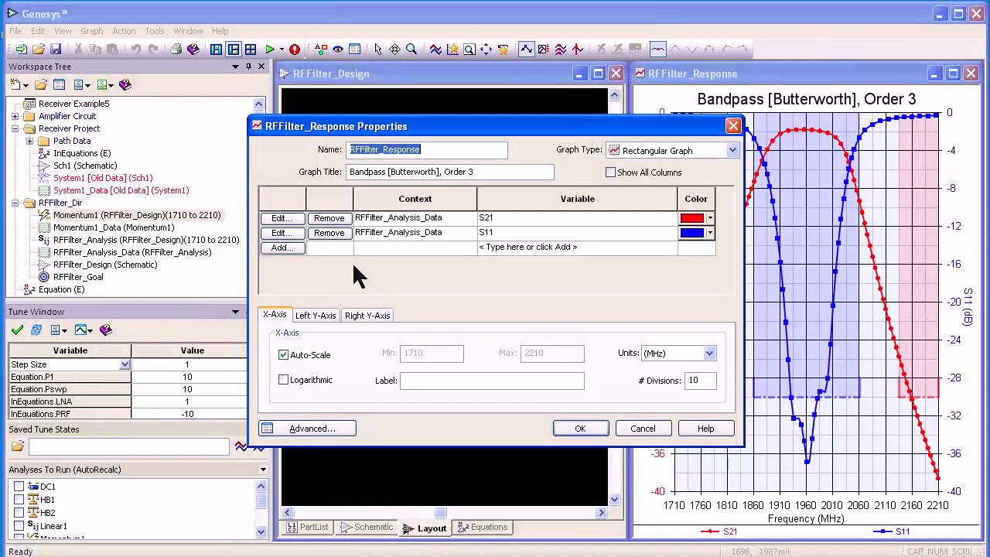
{"action": "left_click", "coordinate": [290, 251]}
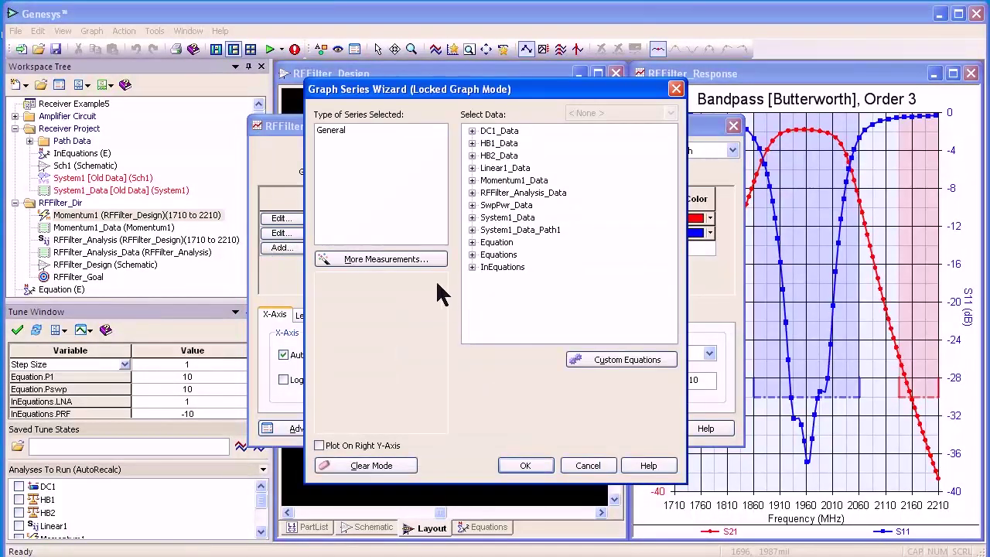
{"action": "left_click", "coordinate": [427, 260]}
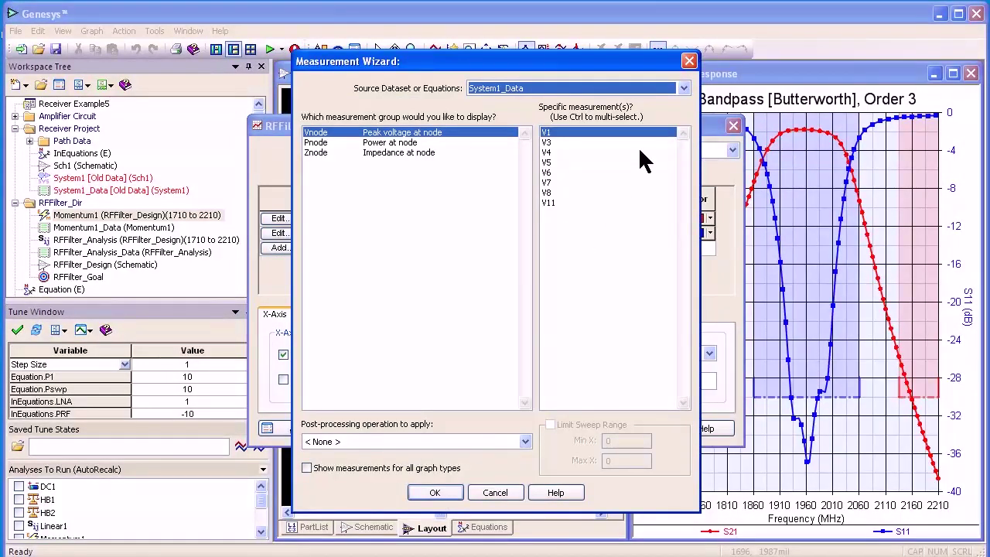
{"action": "left_click", "coordinate": [683, 88]}
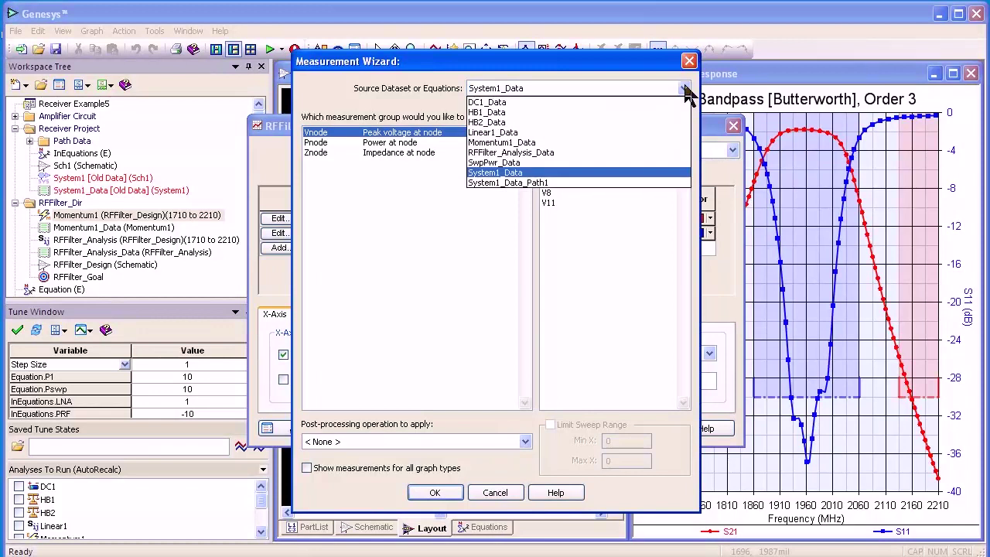
{"action": "left_click", "coordinate": [648, 143]}
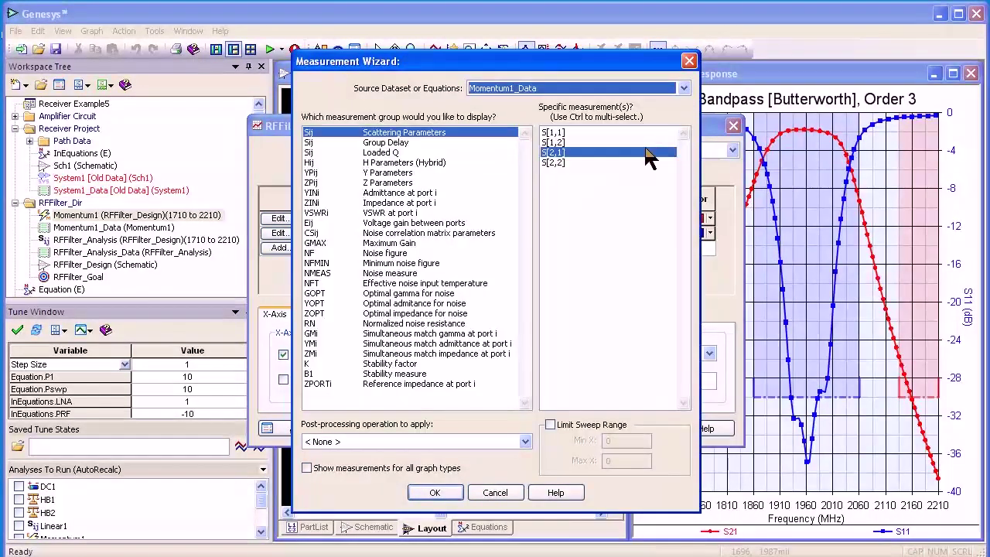
{"action": "left_click", "coordinate": [429, 492]}
{"action": "left_click", "coordinate": [587, 429]}
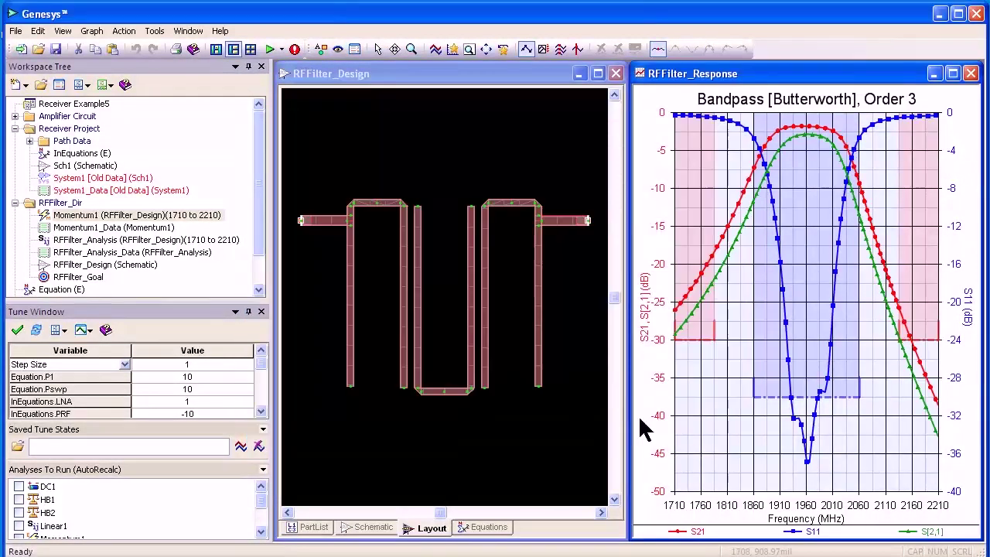
Orbit the animated current plot of the hairpin filter in Agilent Momentum Visualization to examine the current flow
{"action": "mouse_move", "coordinate": [807, 172]}
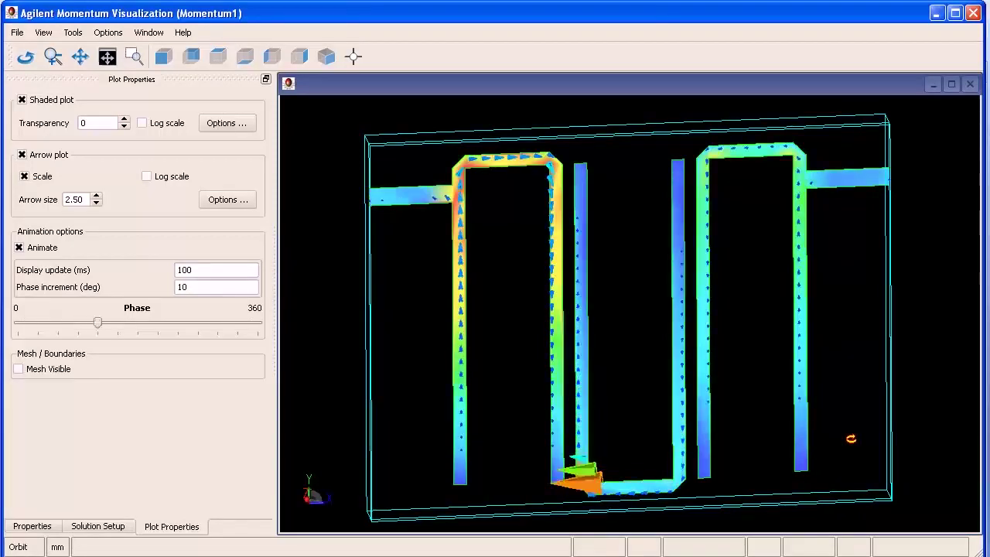
{"action": "left_click_drag", "start_coordinate": [848, 439], "coordinate": [870, 444]}
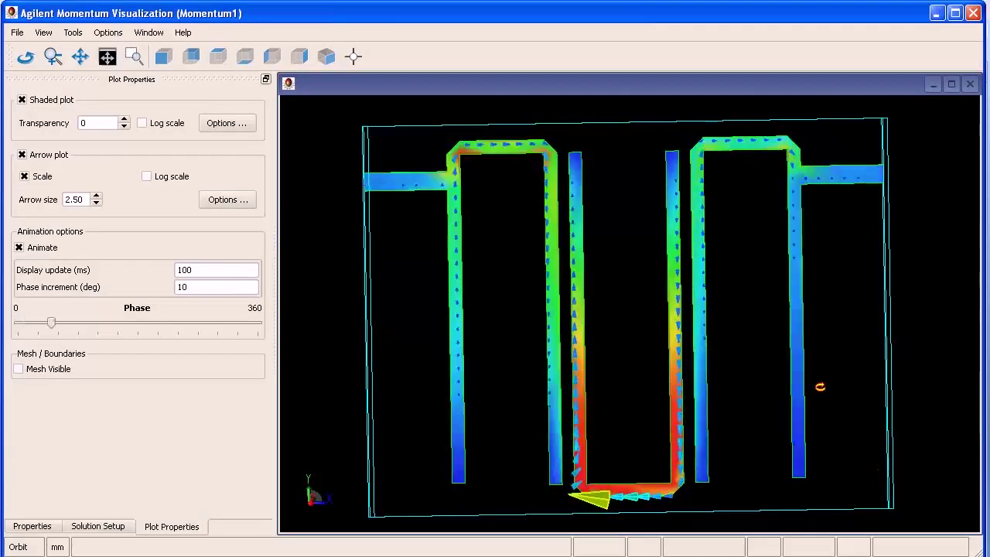